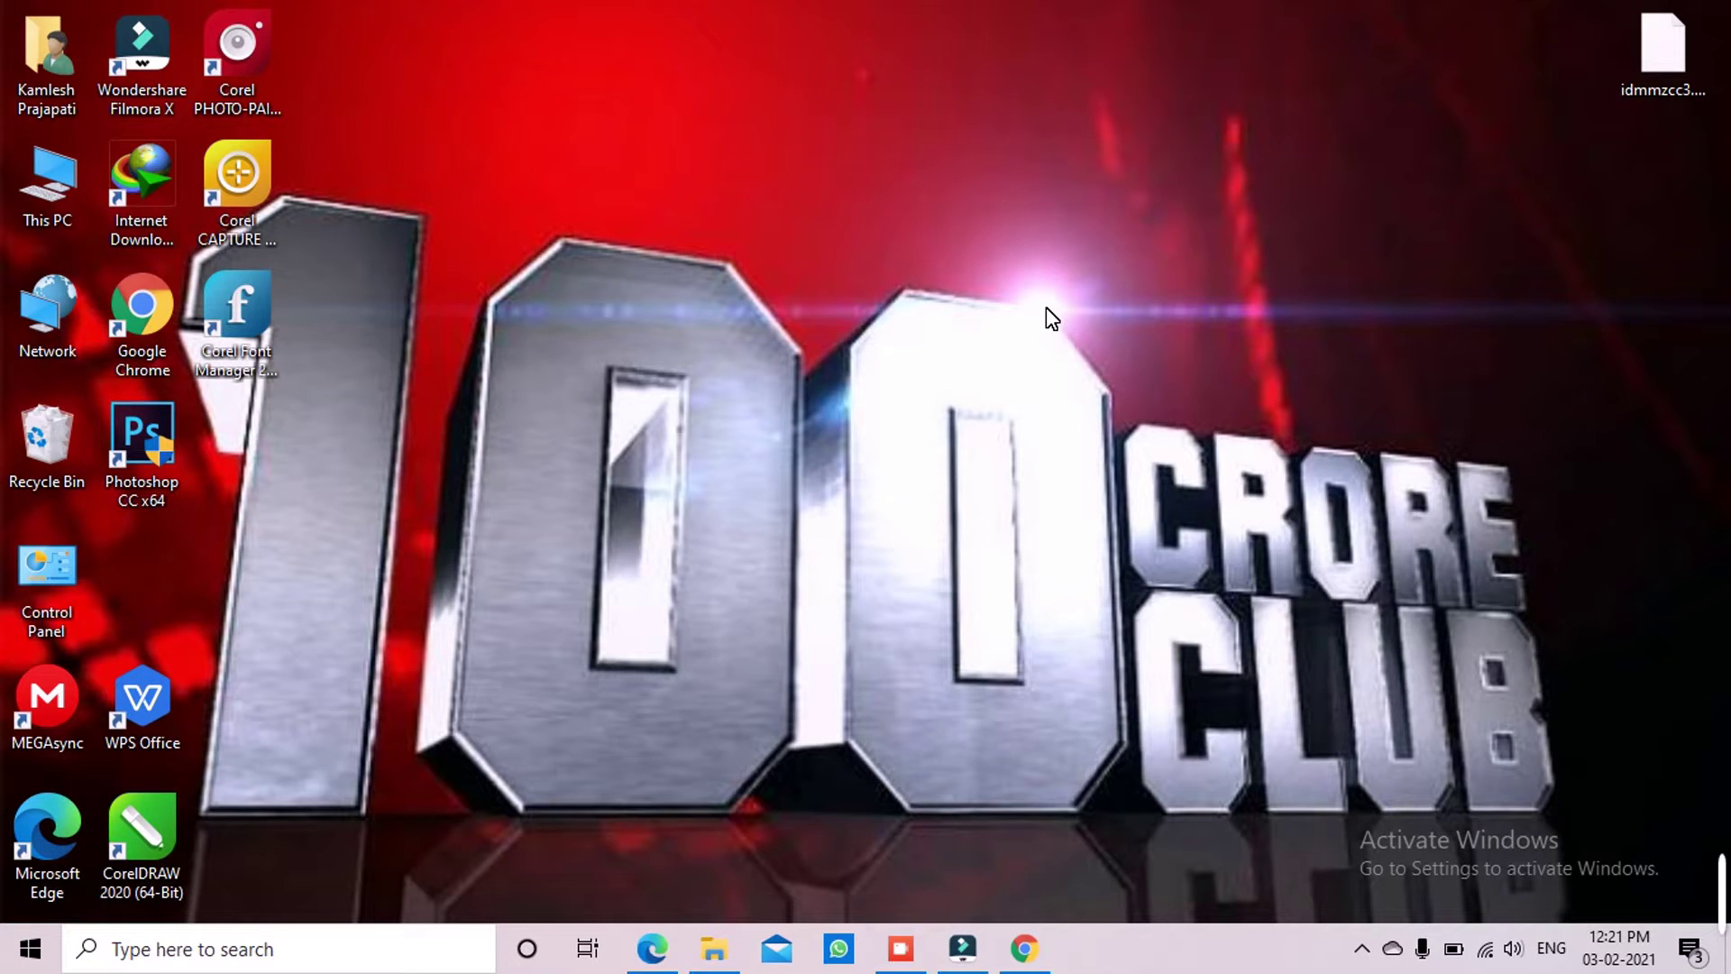
Open This PC in a maximized window and go to the Downloads folder
{"action": "right_click", "coordinate": [990, 245]}
{"action": "left_click", "coordinate": [938, 321]}
{"action": "double_click", "coordinate": [57, 202]}
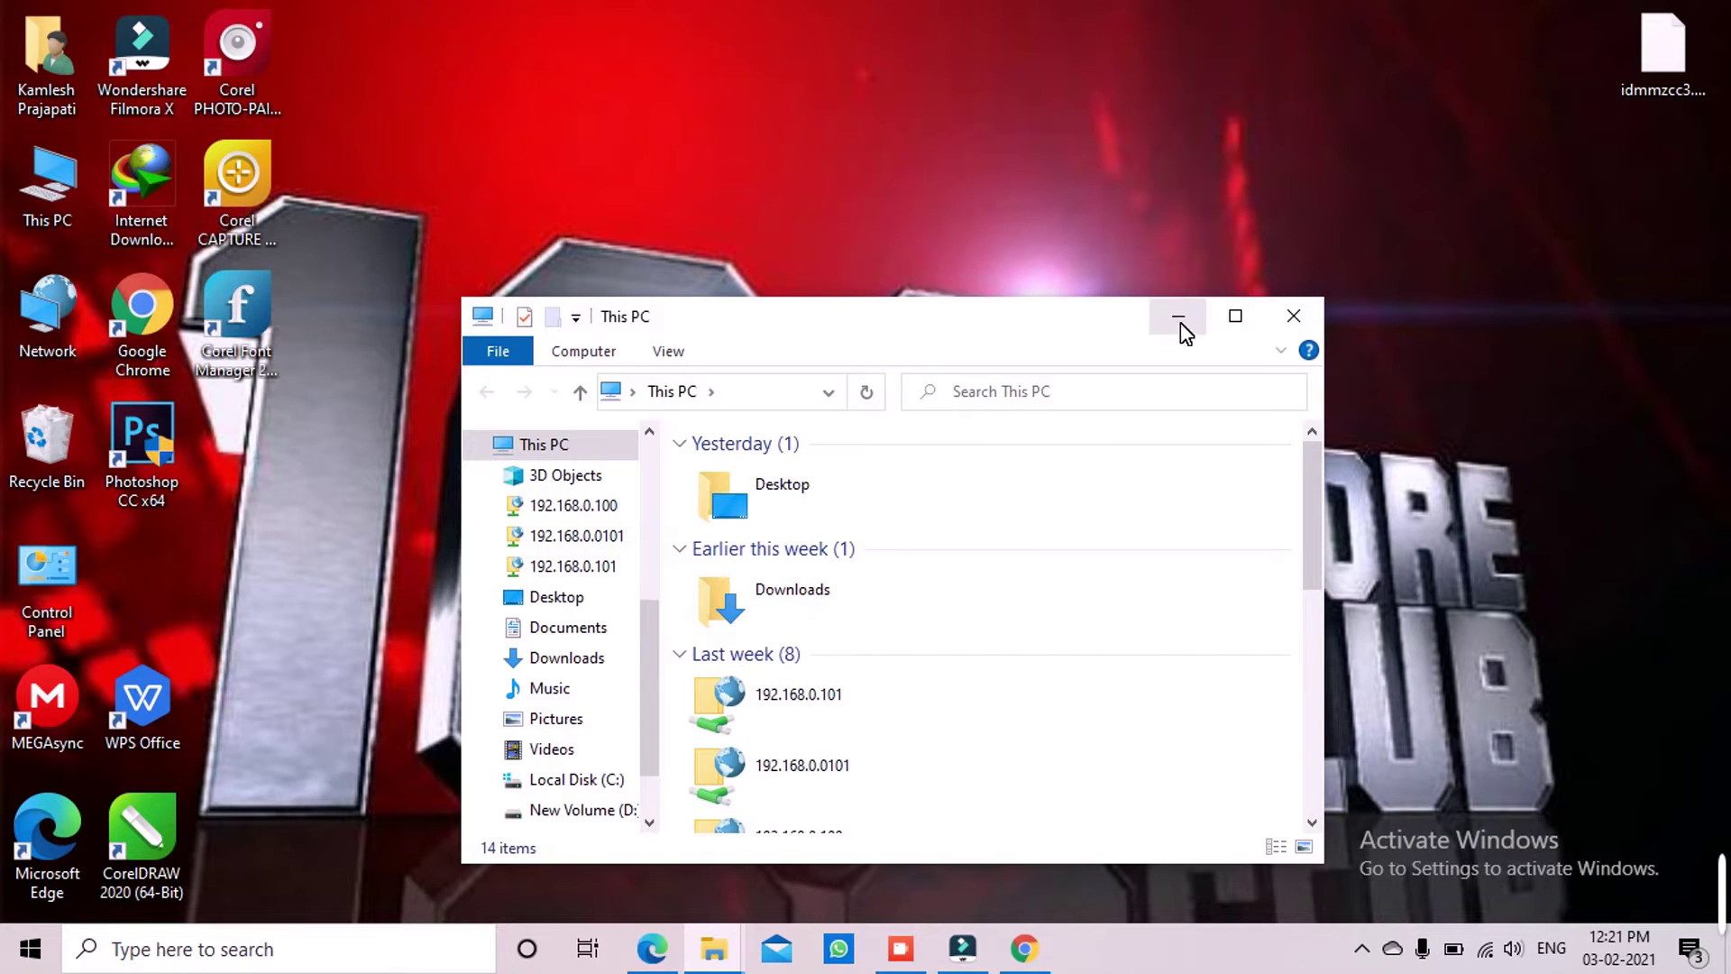
{"action": "left_click", "coordinate": [1236, 319]}
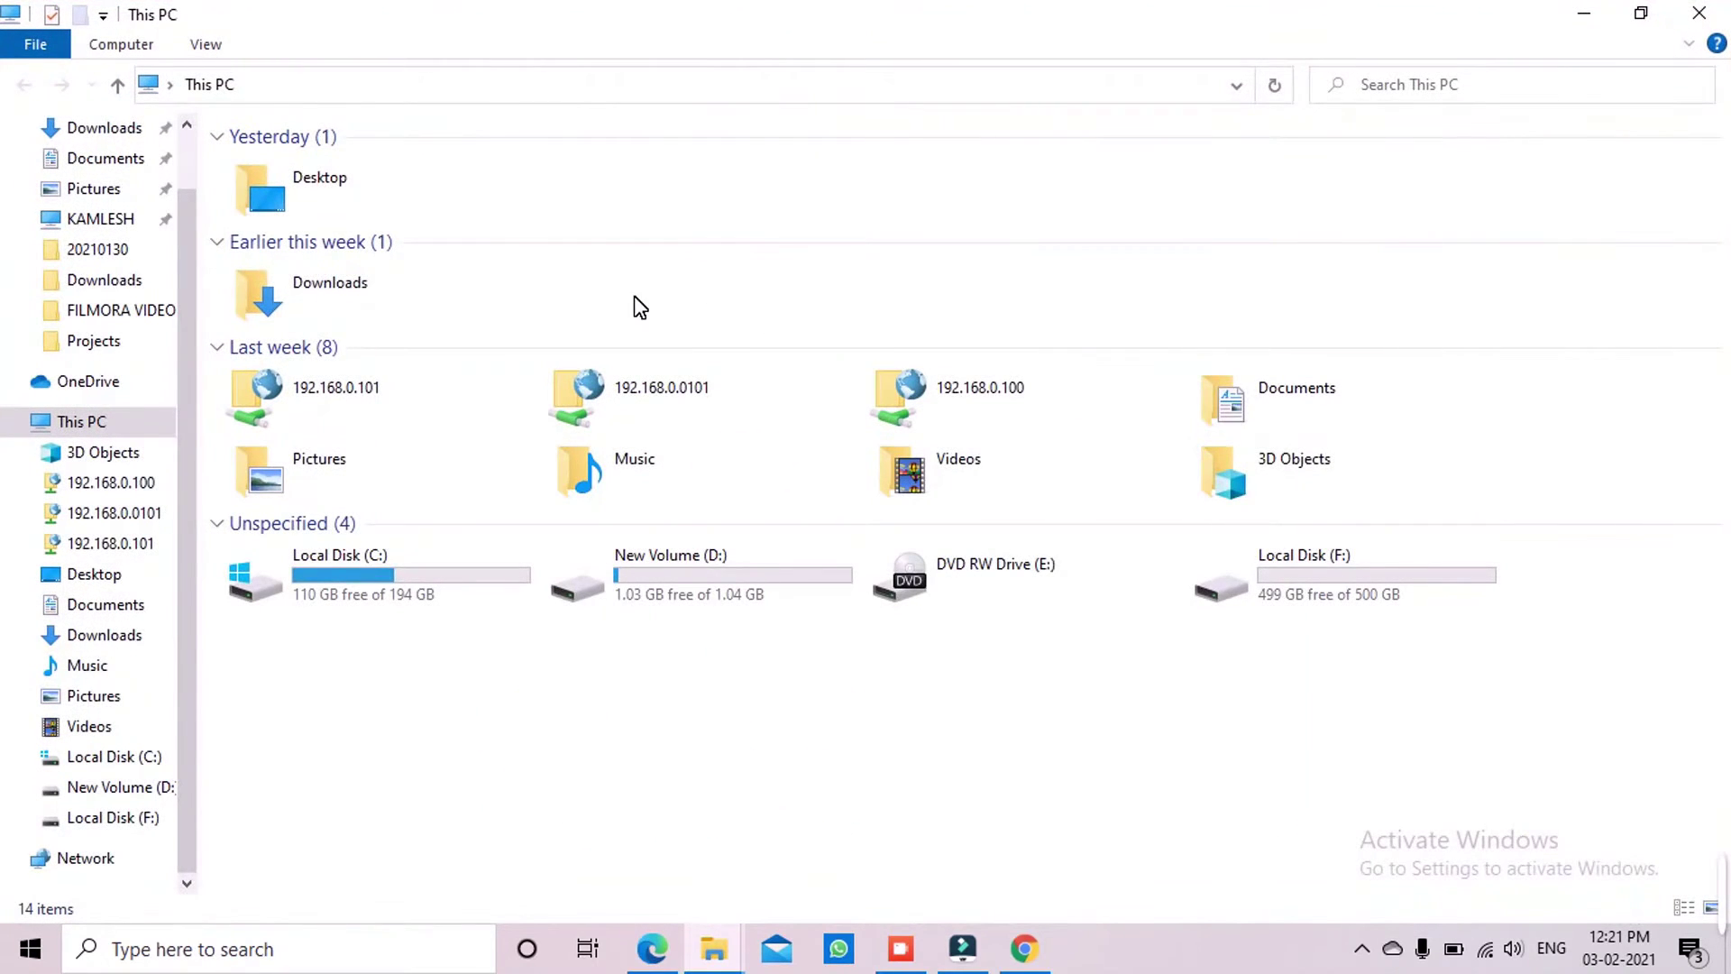
{"action": "left_click_drag", "start_coordinate": [190, 266], "coordinate": [177, 189]}
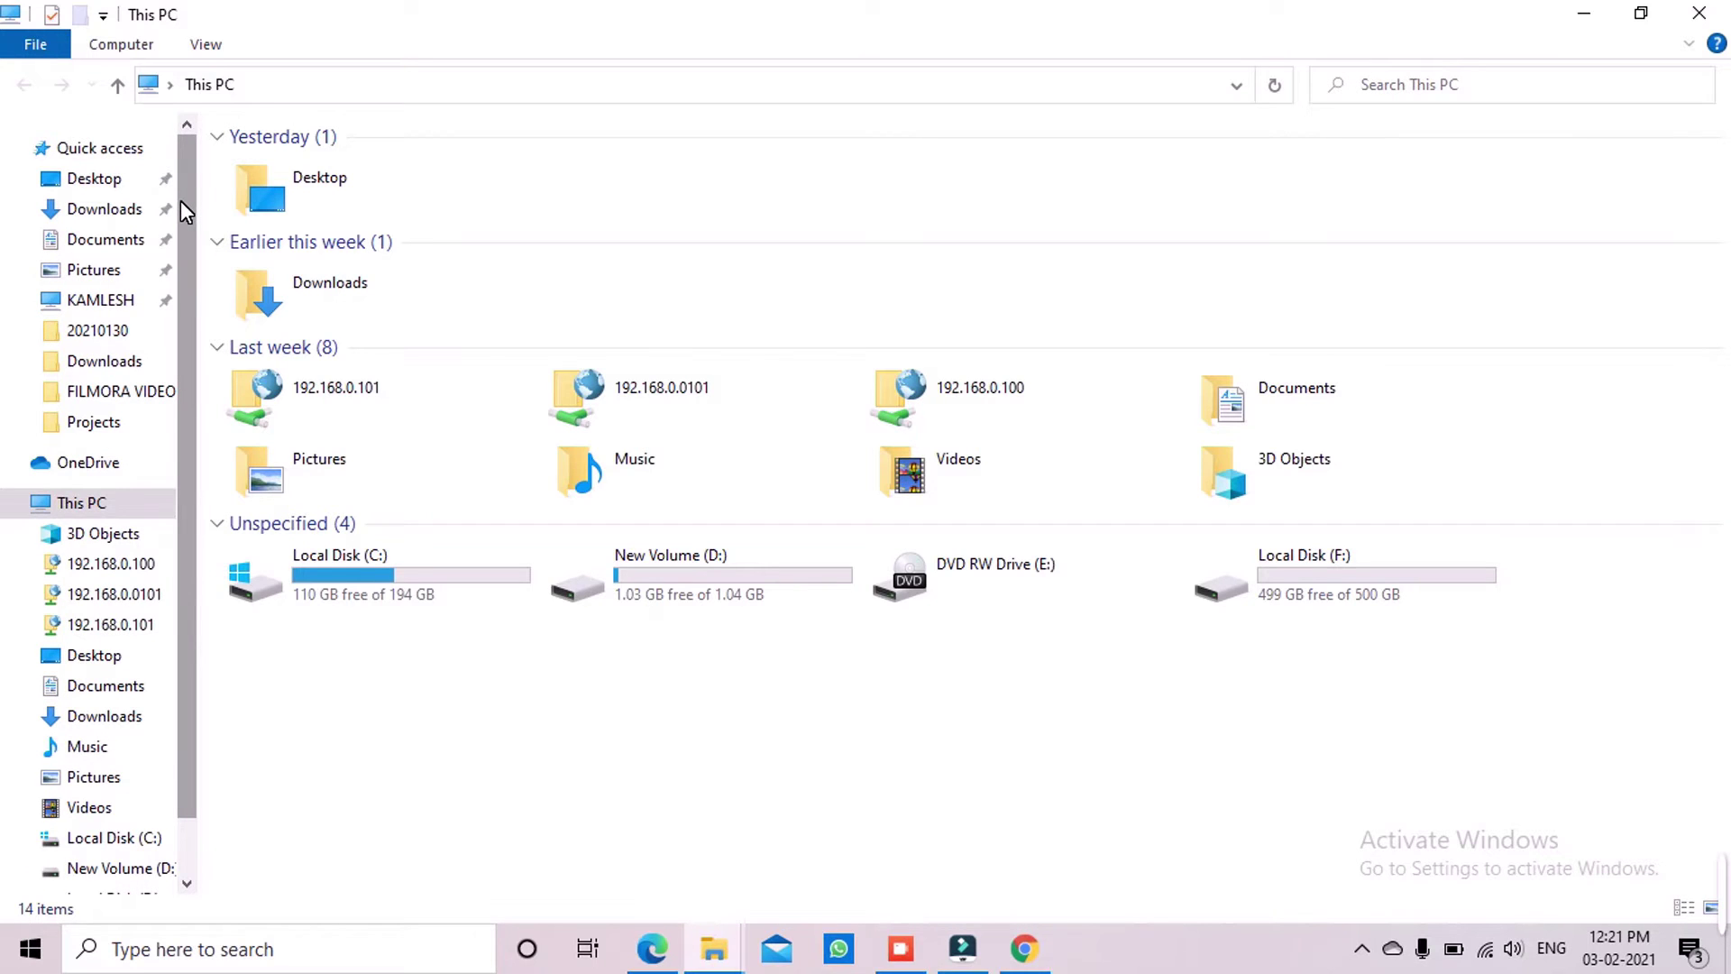
{"action": "left_click", "coordinate": [115, 217]}
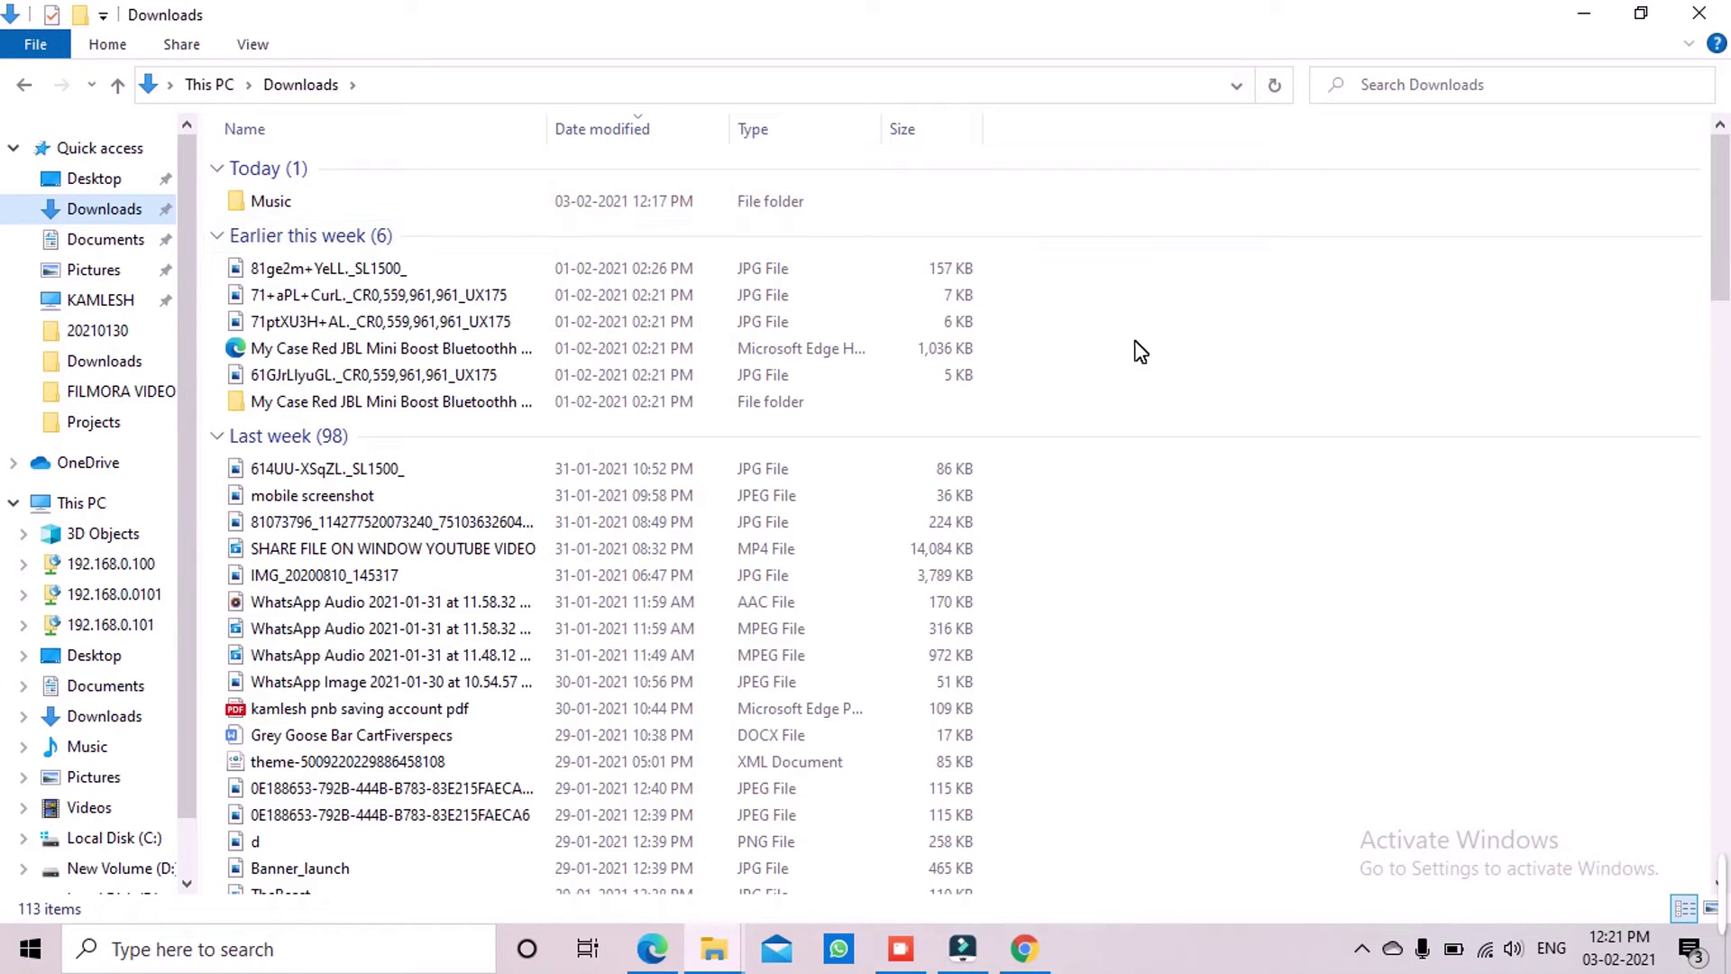
Display the Downloads folder's contents as large icons
{"action": "right_click", "coordinate": [1184, 308]}
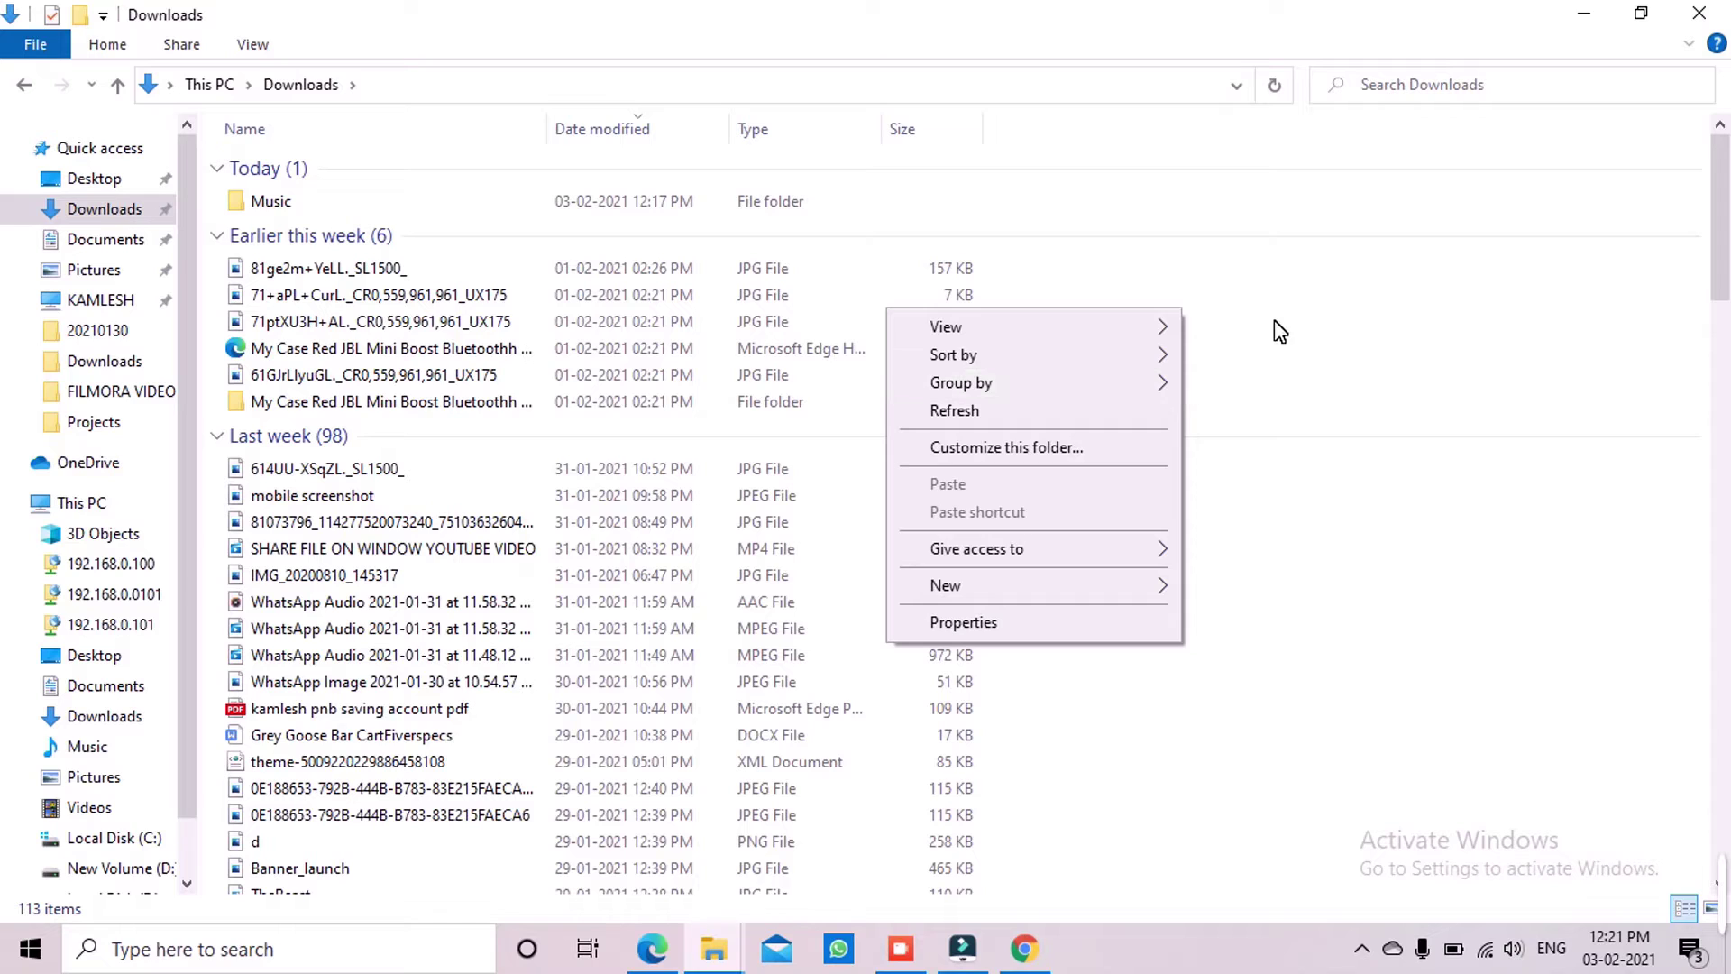
{"action": "mouse_move", "coordinate": [1121, 331]}
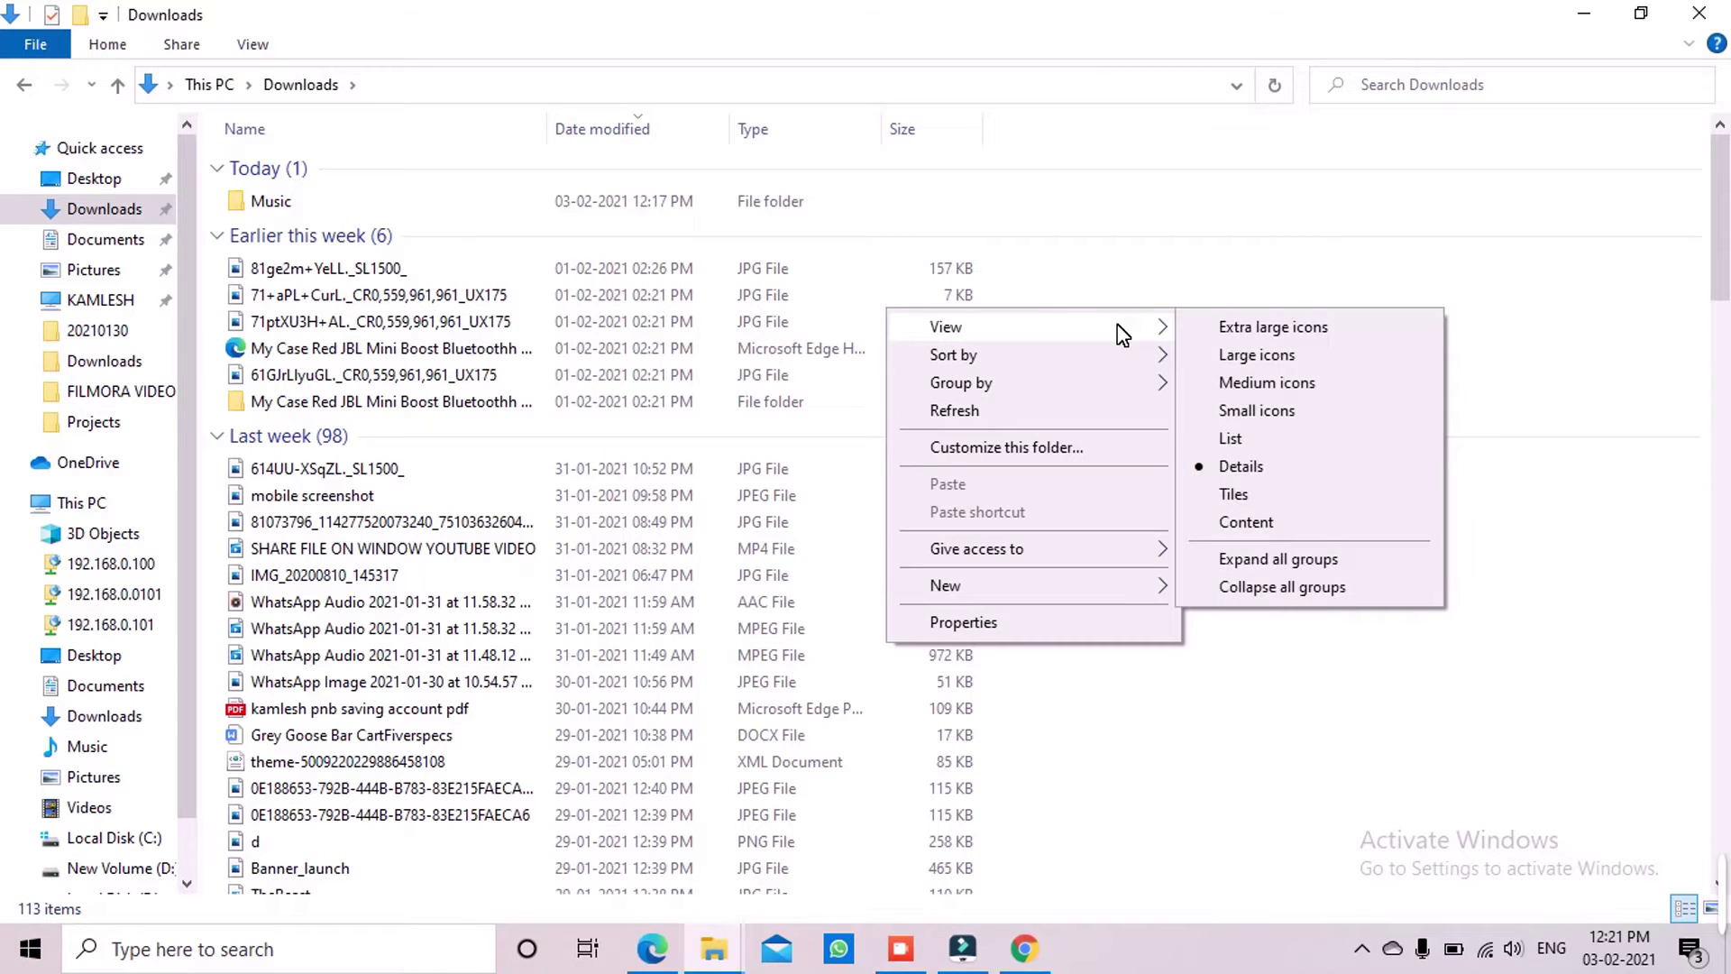
{"action": "left_click", "coordinate": [1300, 365]}
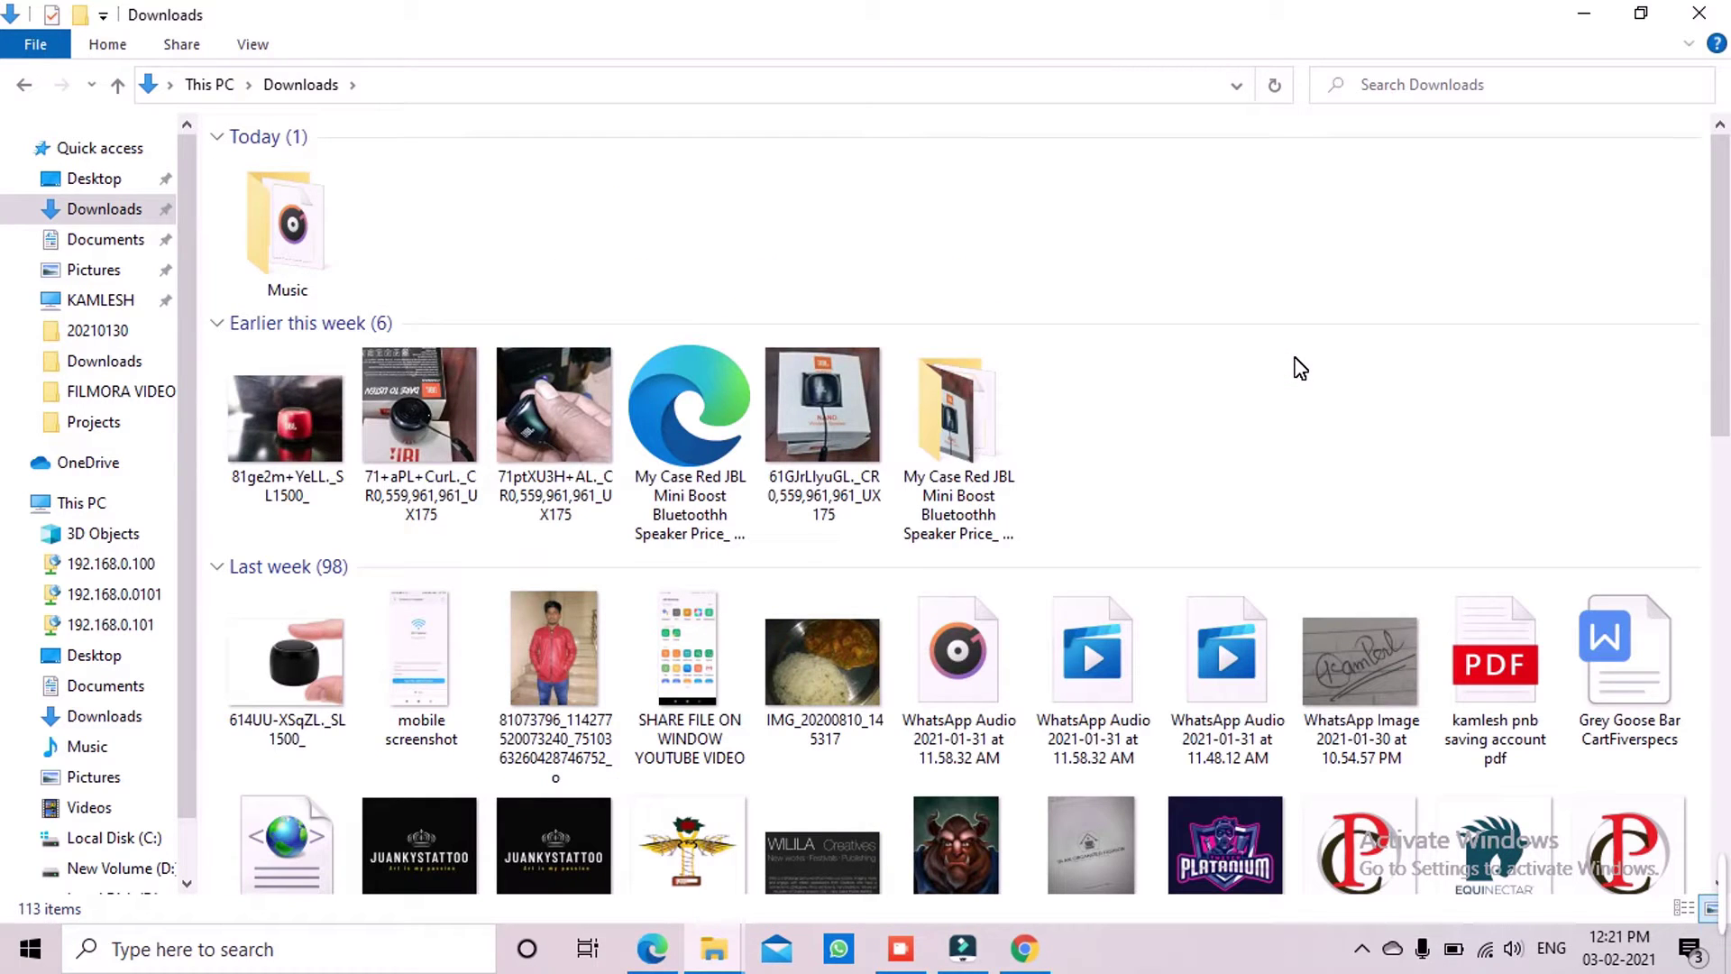
Set the image "YOUTUBE REVIEW THUMBNAILS (41)" from the Downloads folder as the desktop background
{"action": "scroll", "coordinate": [1300, 368], "scroll_direction": "down", "scroll_amount": 4}
{"action": "scroll", "coordinate": [1300, 368], "scroll_direction": "up", "scroll_amount": 4}
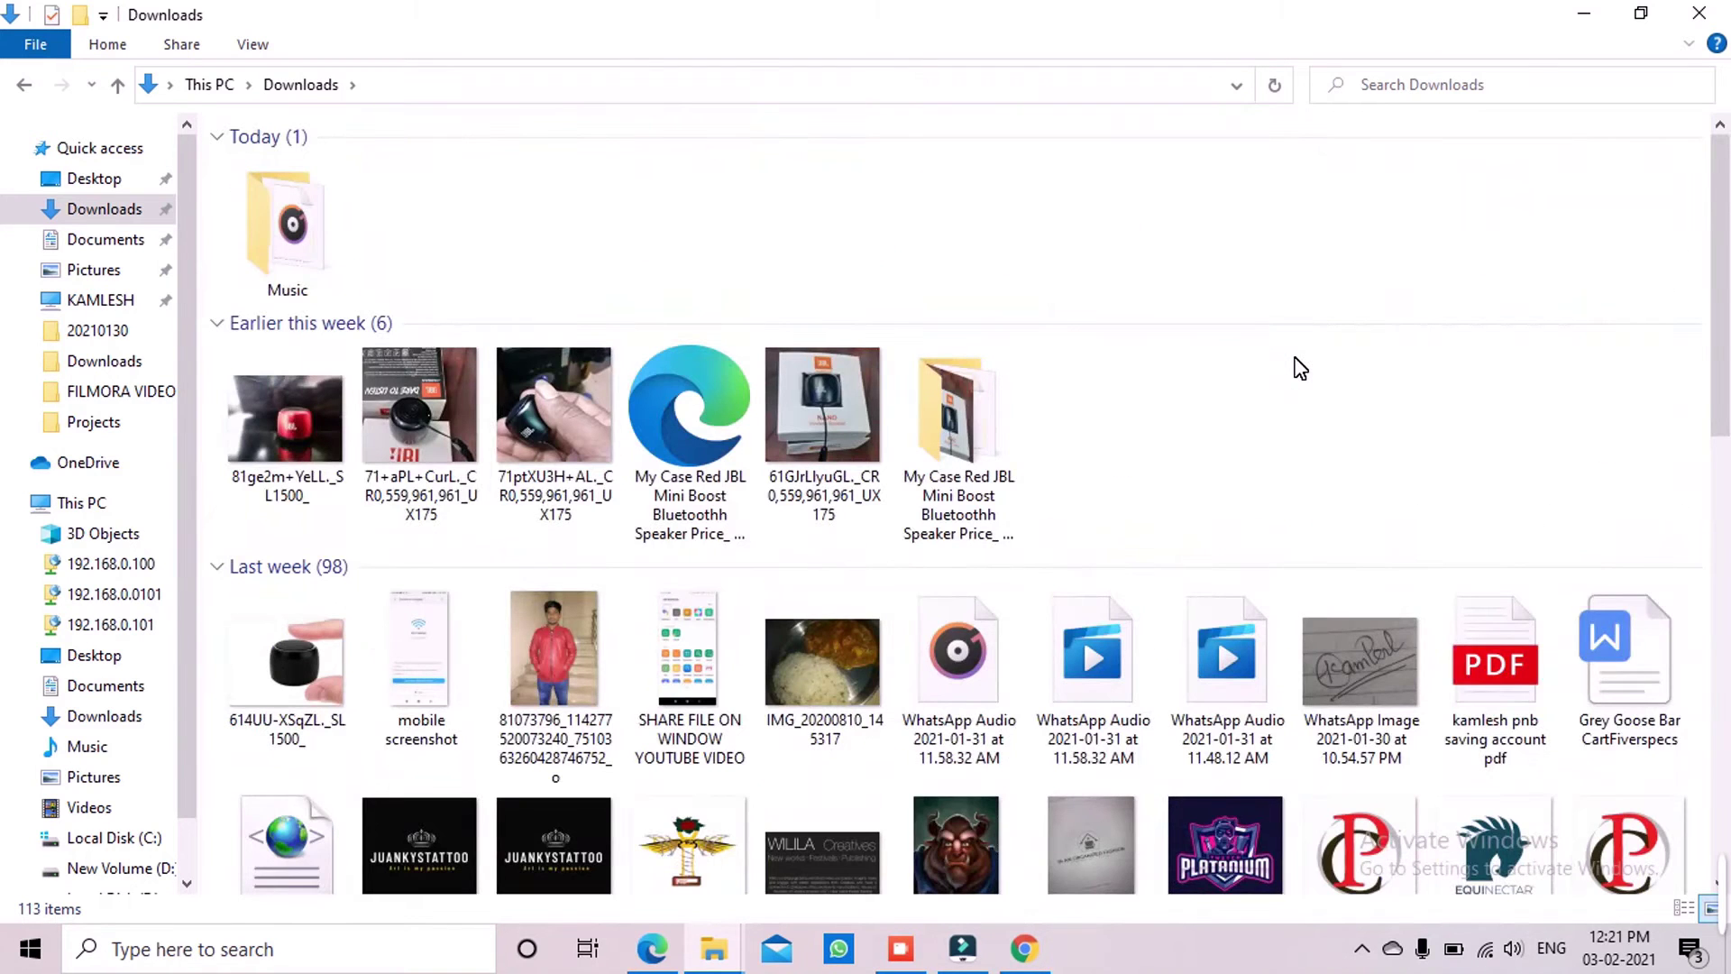
{"action": "scroll", "coordinate": [1300, 368], "scroll_direction": "down", "scroll_amount": 3}
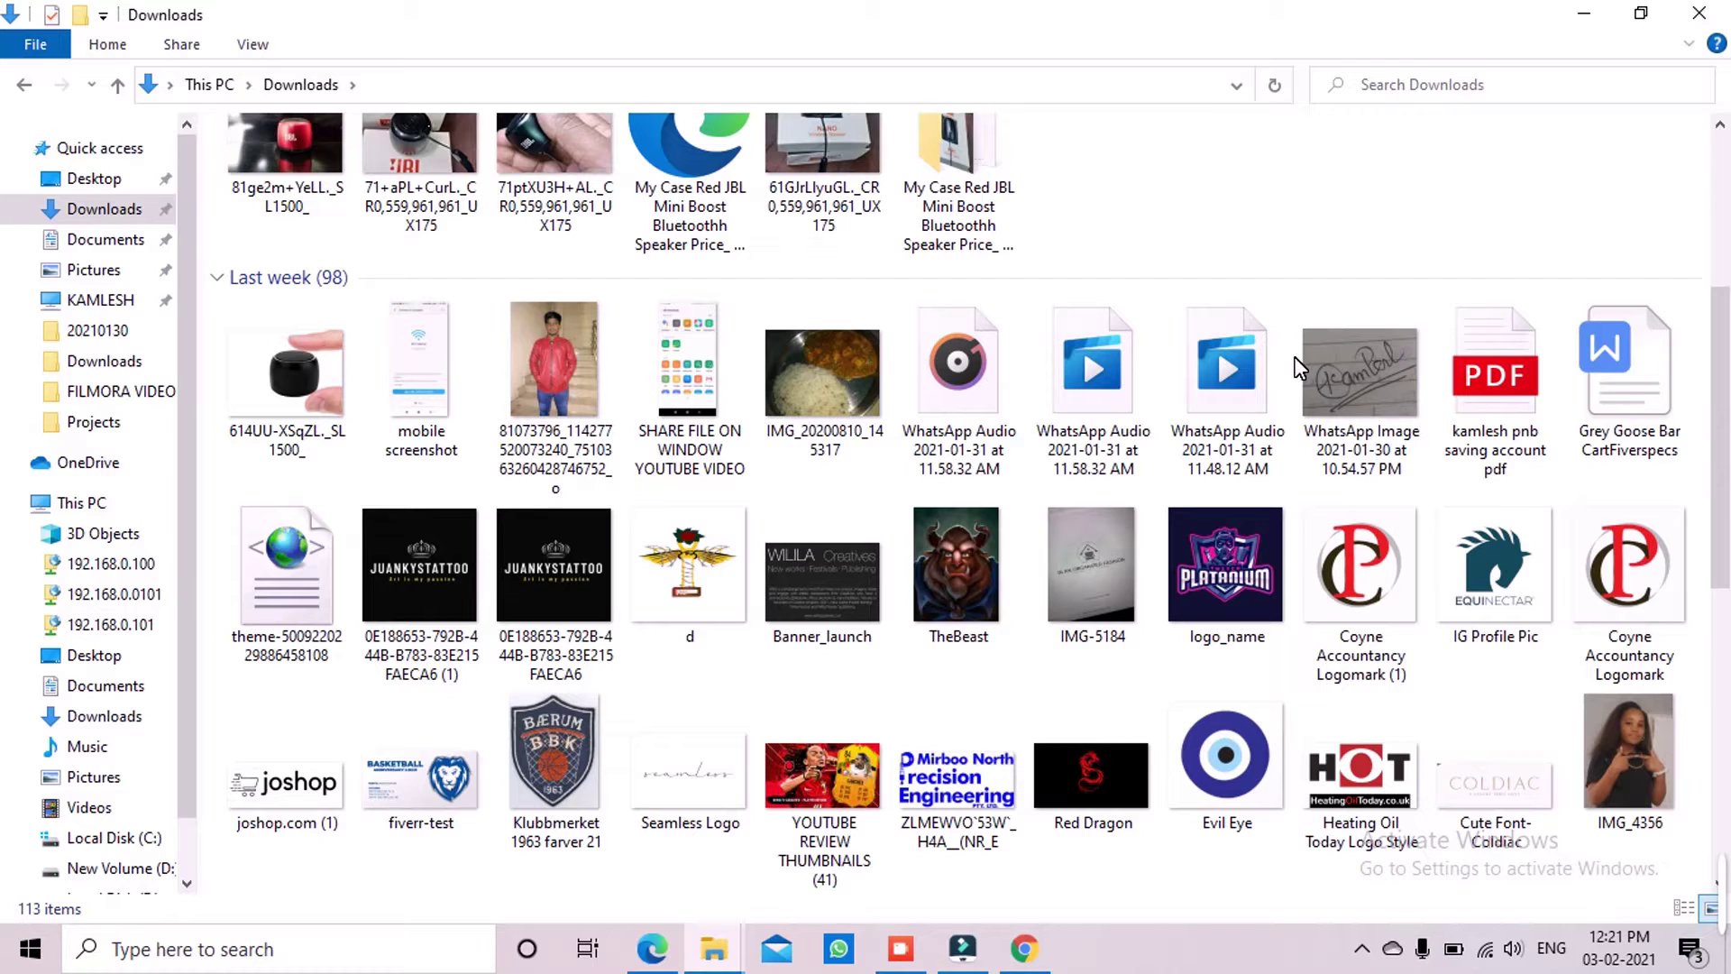
{"action": "mouse_move", "coordinate": [958, 577]}
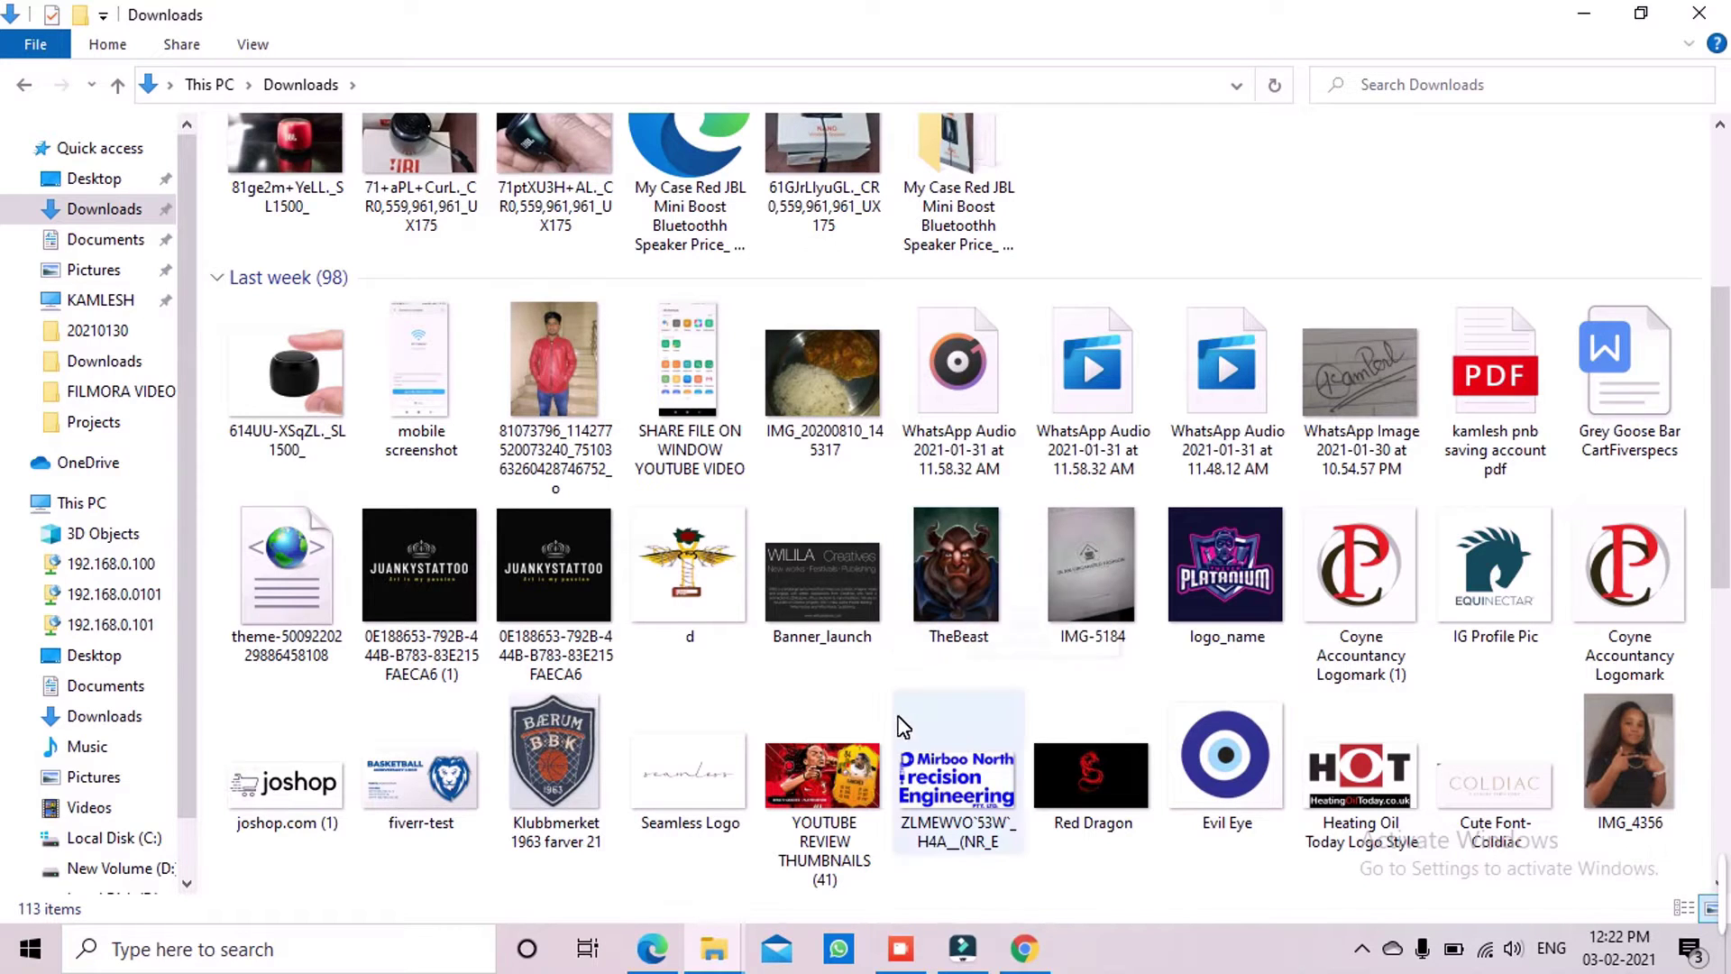
{"action": "left_click", "coordinate": [843, 777]}
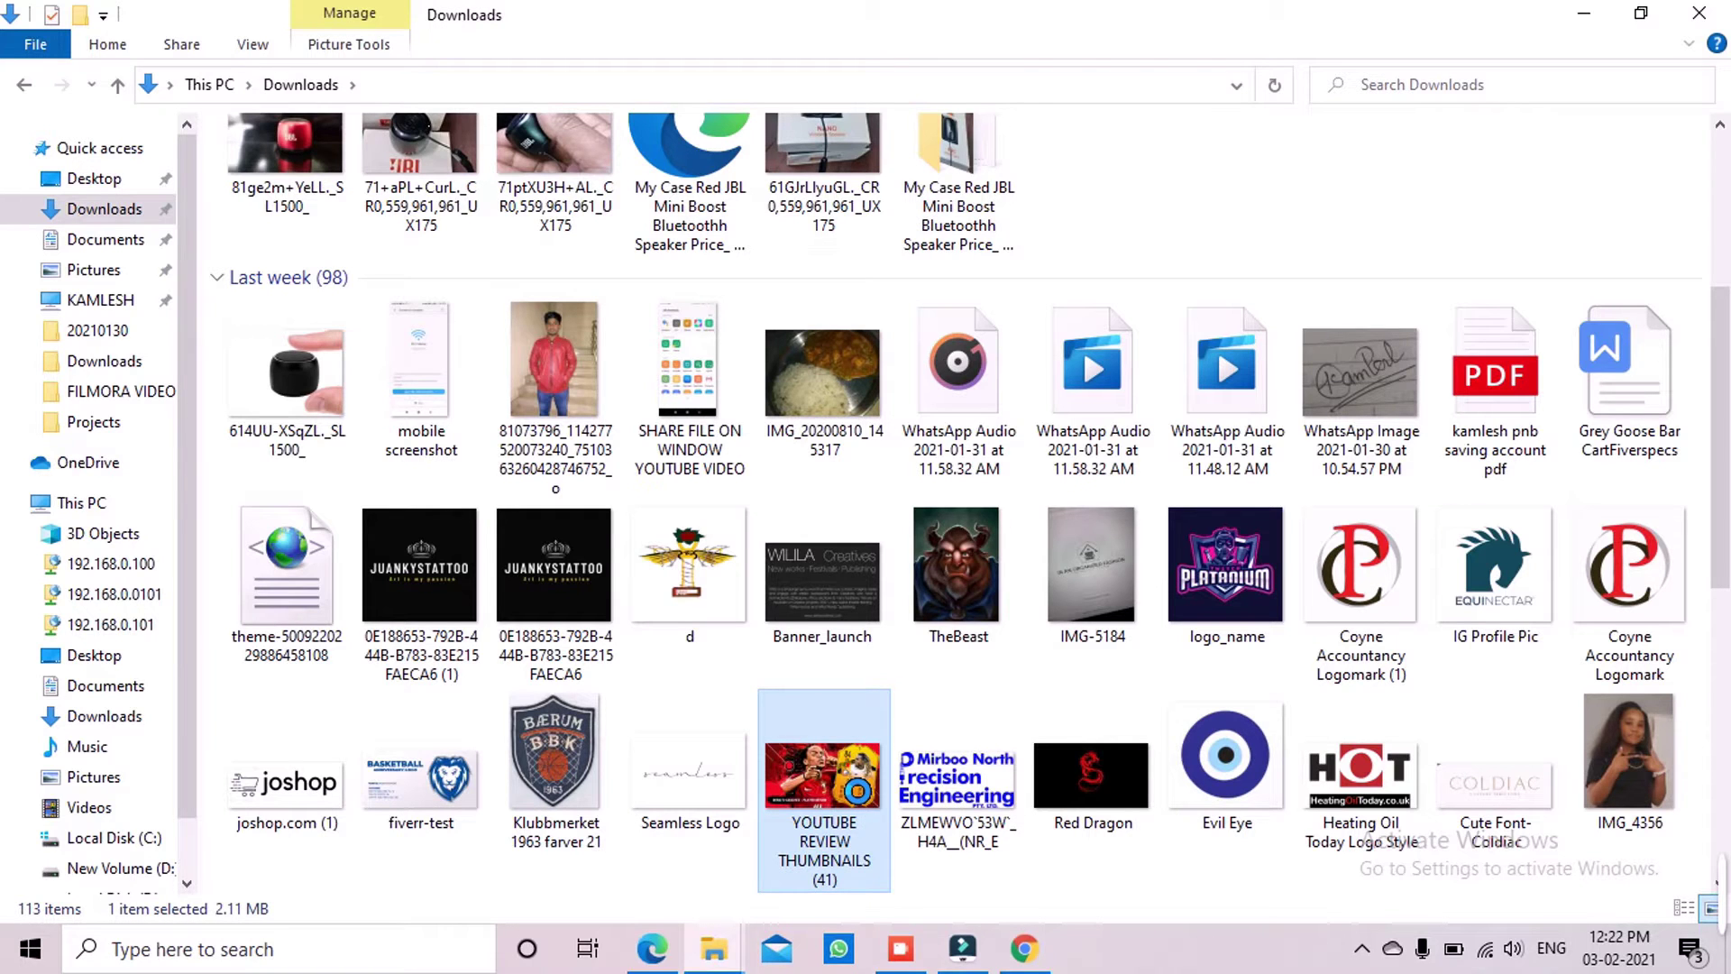
{"action": "right_click", "coordinate": [837, 771]}
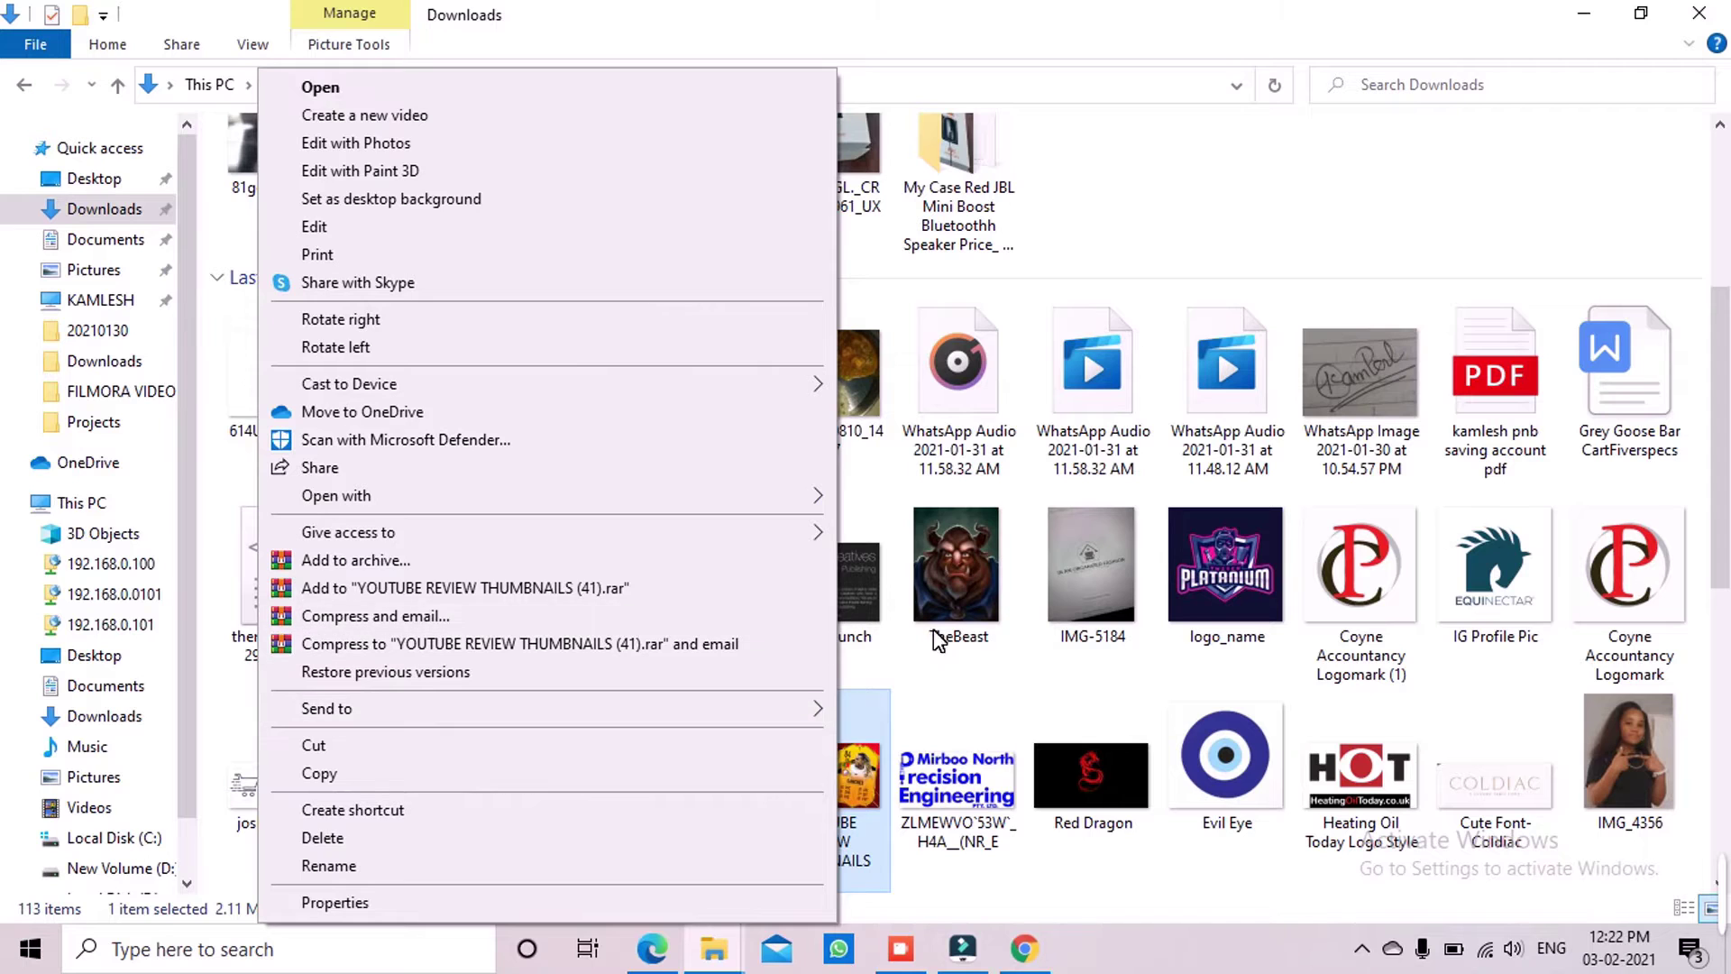
{"action": "left_click", "coordinate": [987, 699]}
{"action": "left_click", "coordinate": [825, 766]}
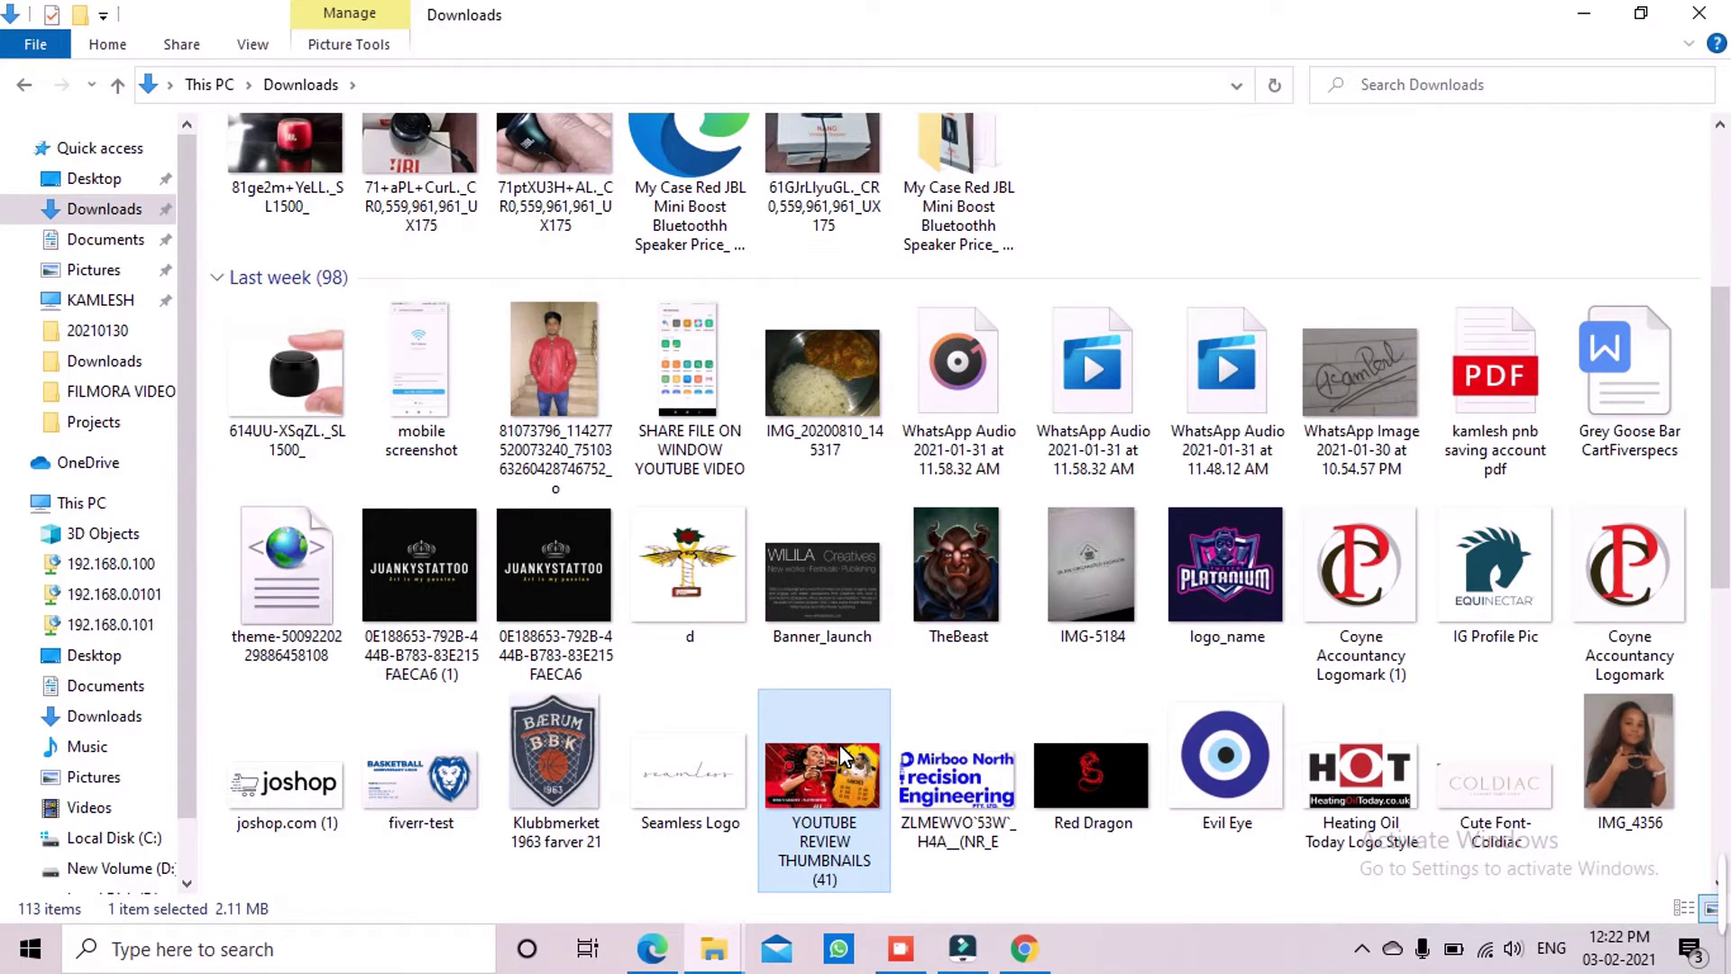
{"action": "right_click", "coordinate": [844, 756]}
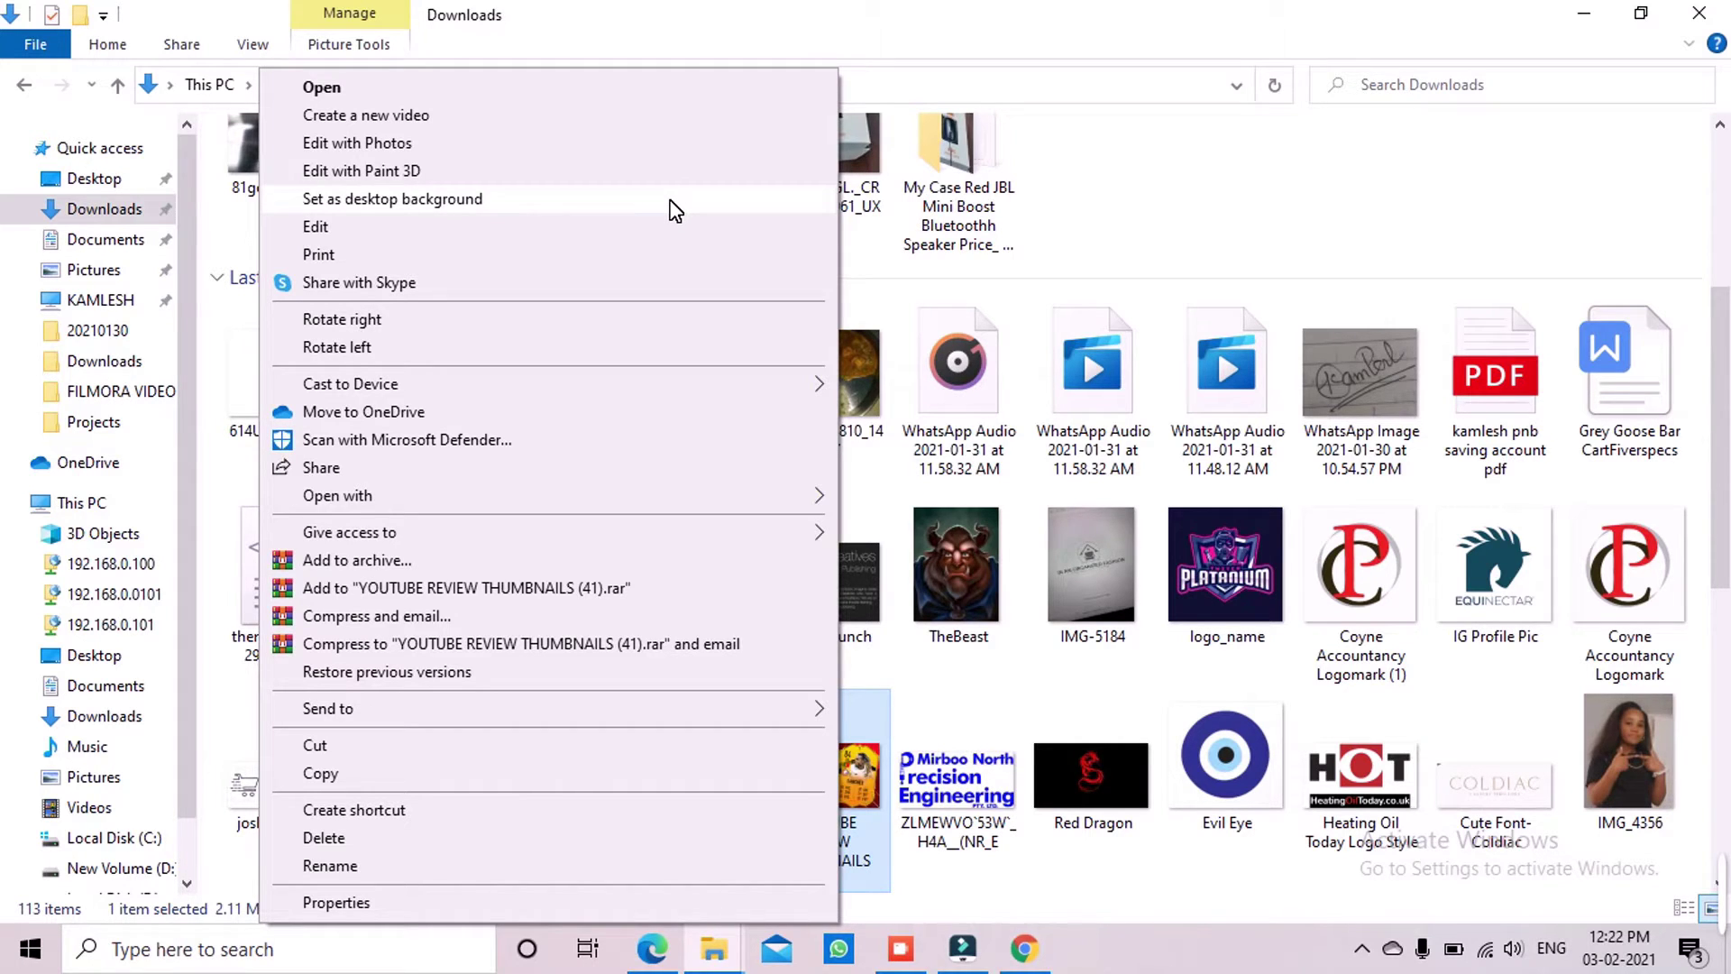
{"action": "left_click", "coordinate": [677, 211]}
Minimize the Downloads window to view the desktop wallpaper
{"action": "scroll", "coordinate": [676, 211], "scroll_direction": "up", "scroll_amount": 3}
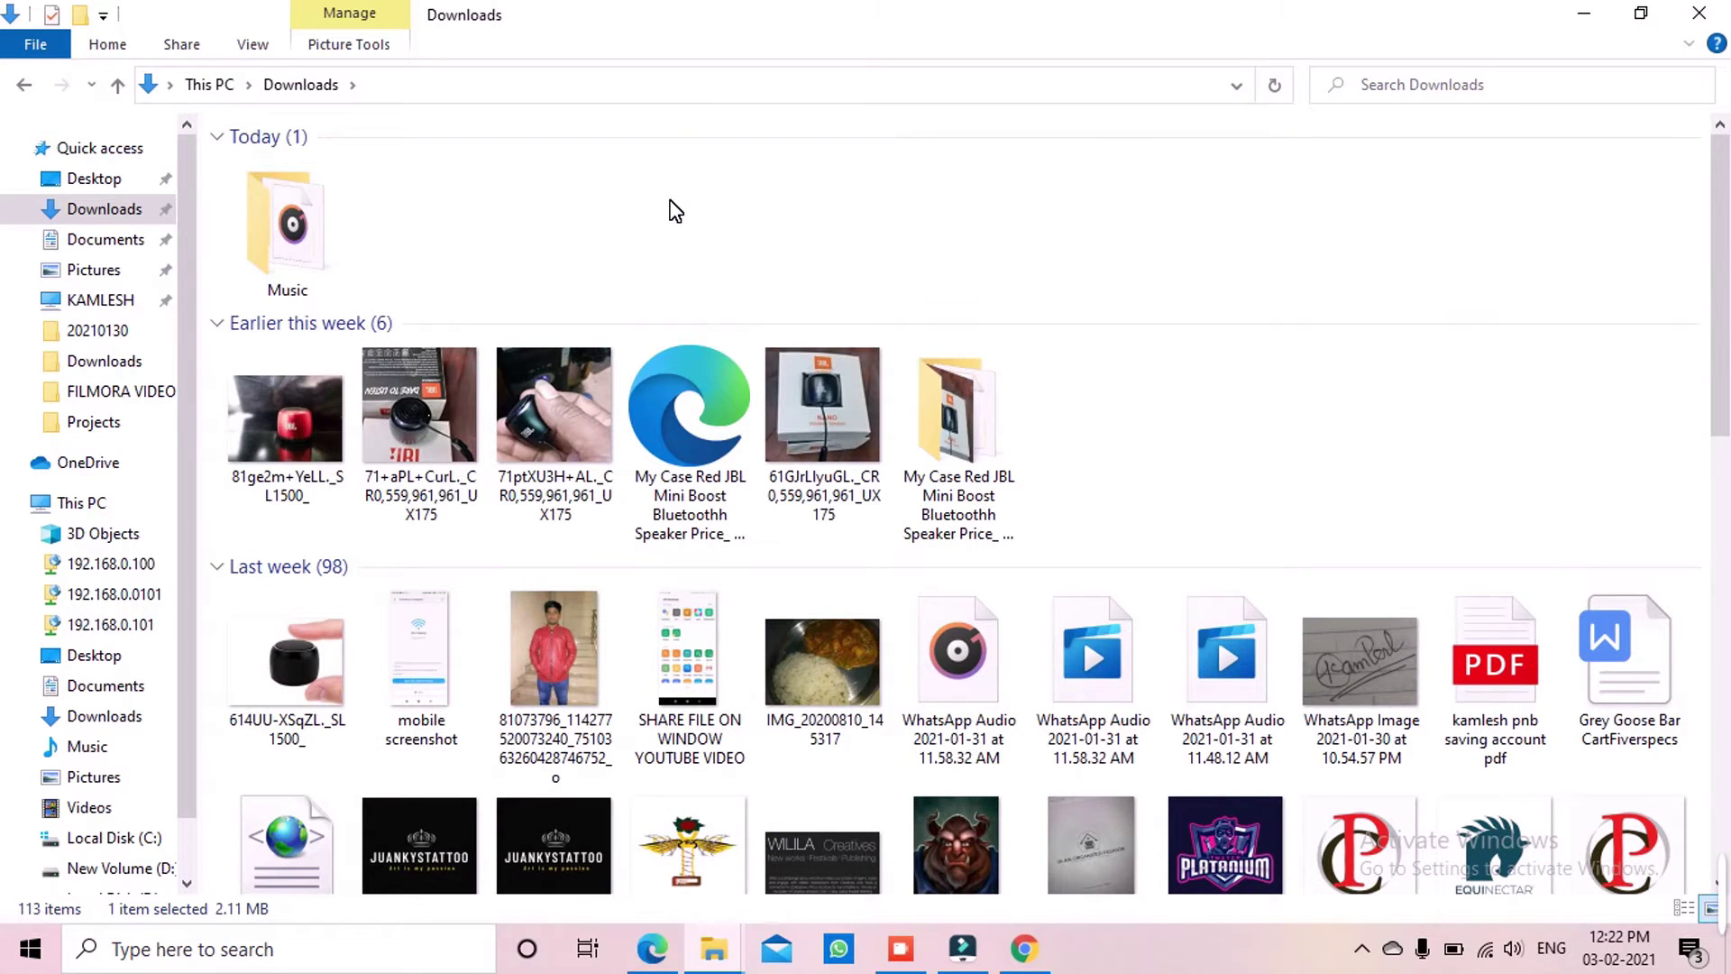
{"action": "scroll", "coordinate": [676, 211], "scroll_direction": "down", "scroll_amount": 5}
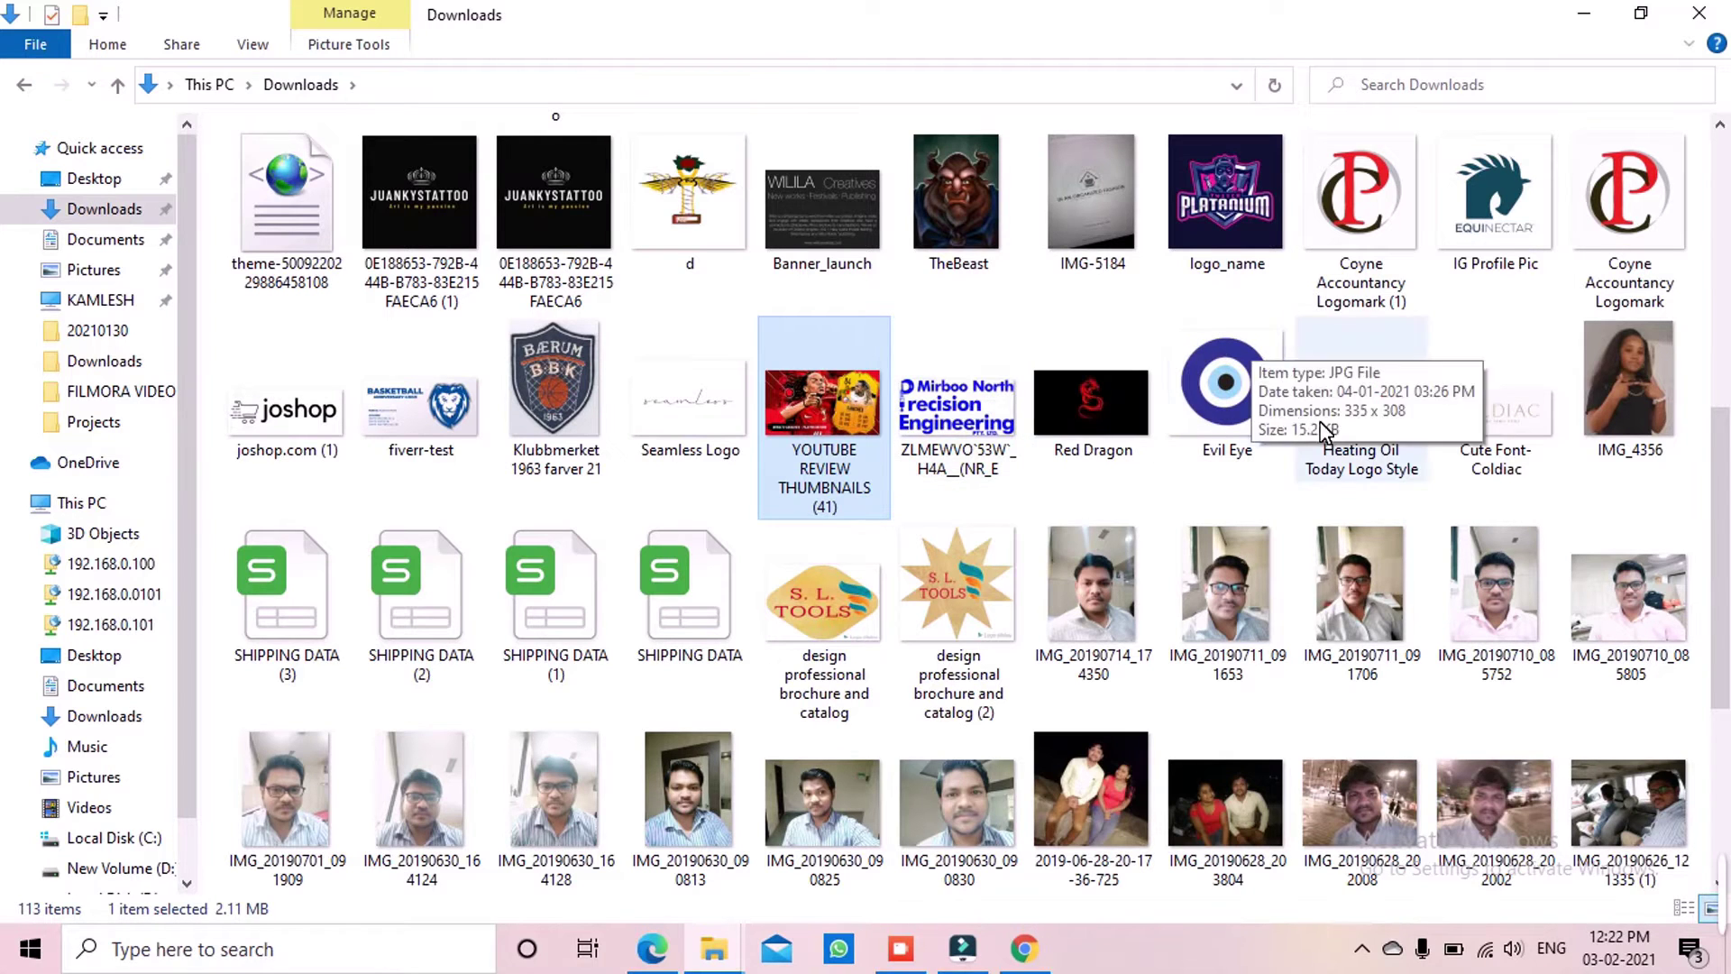
{"action": "left_click", "coordinate": [1605, 14]}
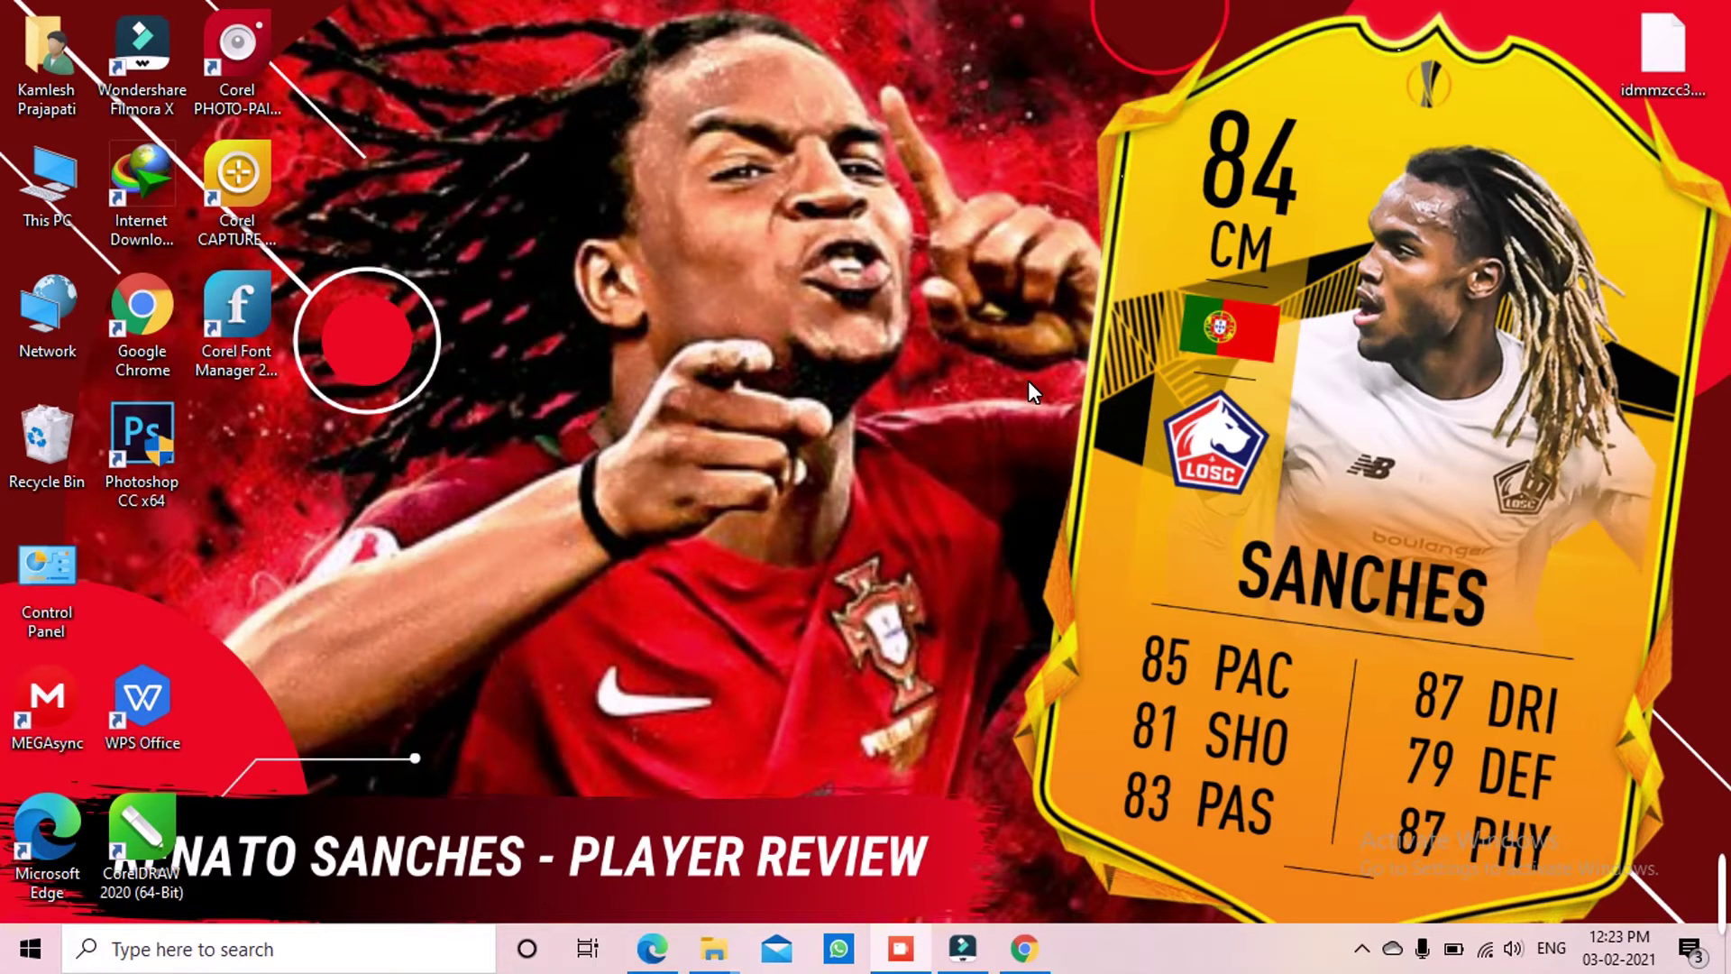
Open another This PC window, maximize it and go to the Downloads folder
{"action": "double_click", "coordinate": [72, 197]}
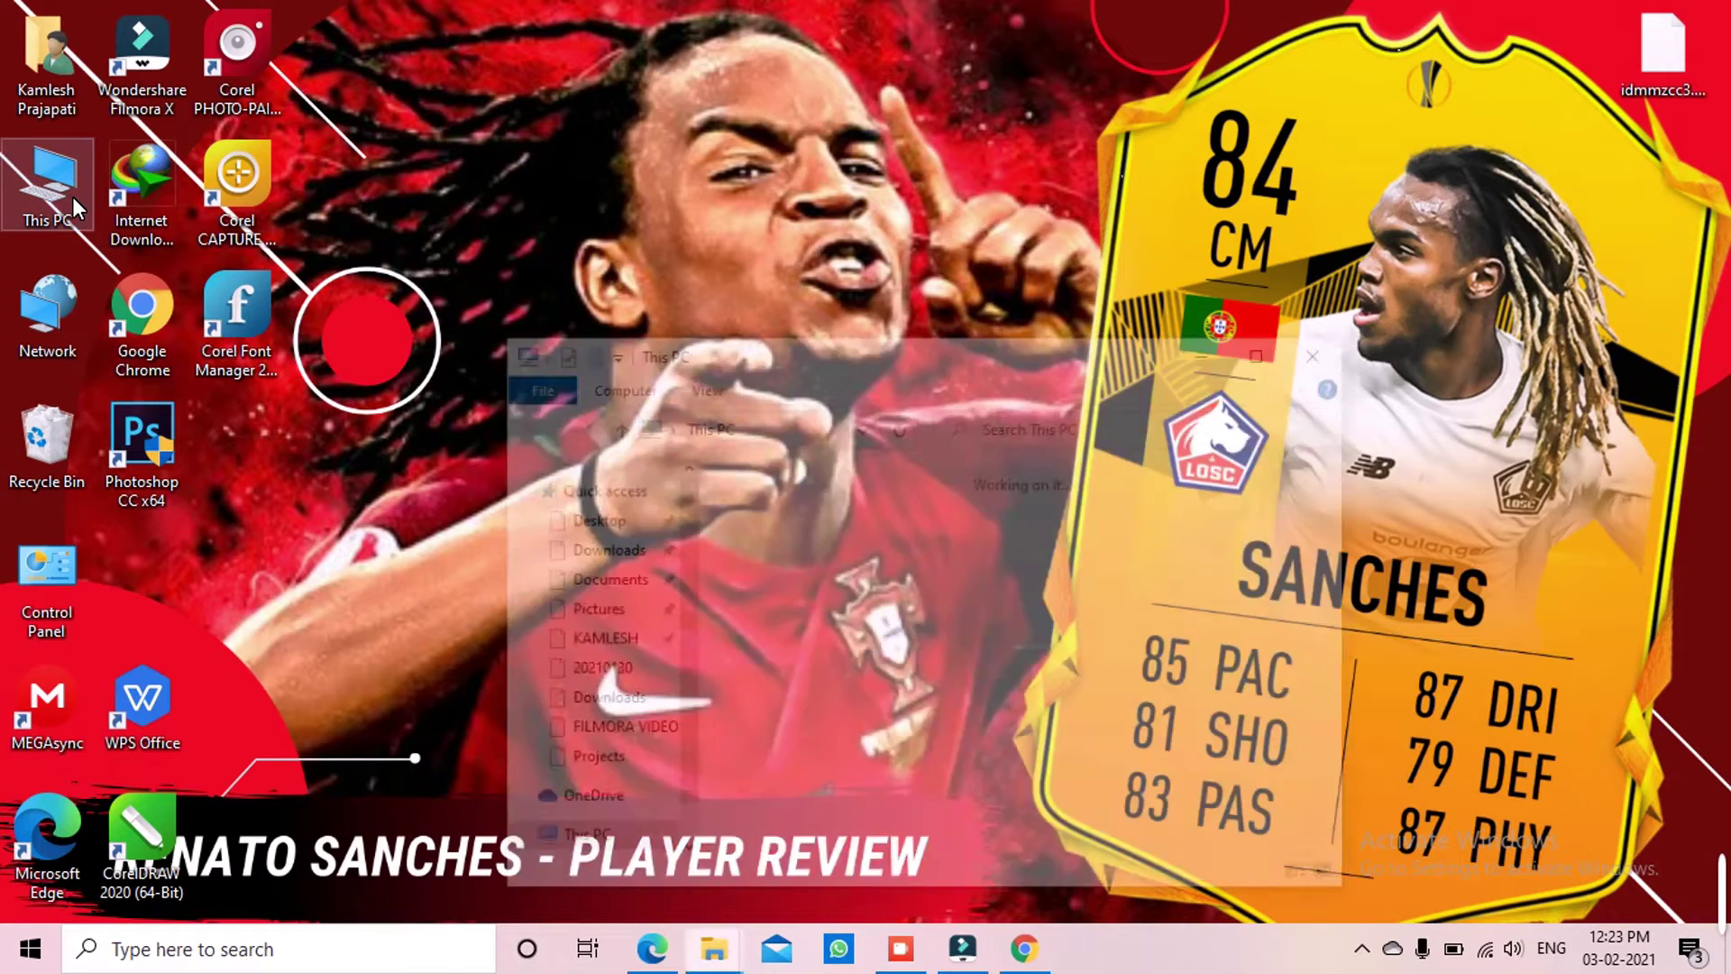
{"action": "left_click", "coordinate": [1268, 349]}
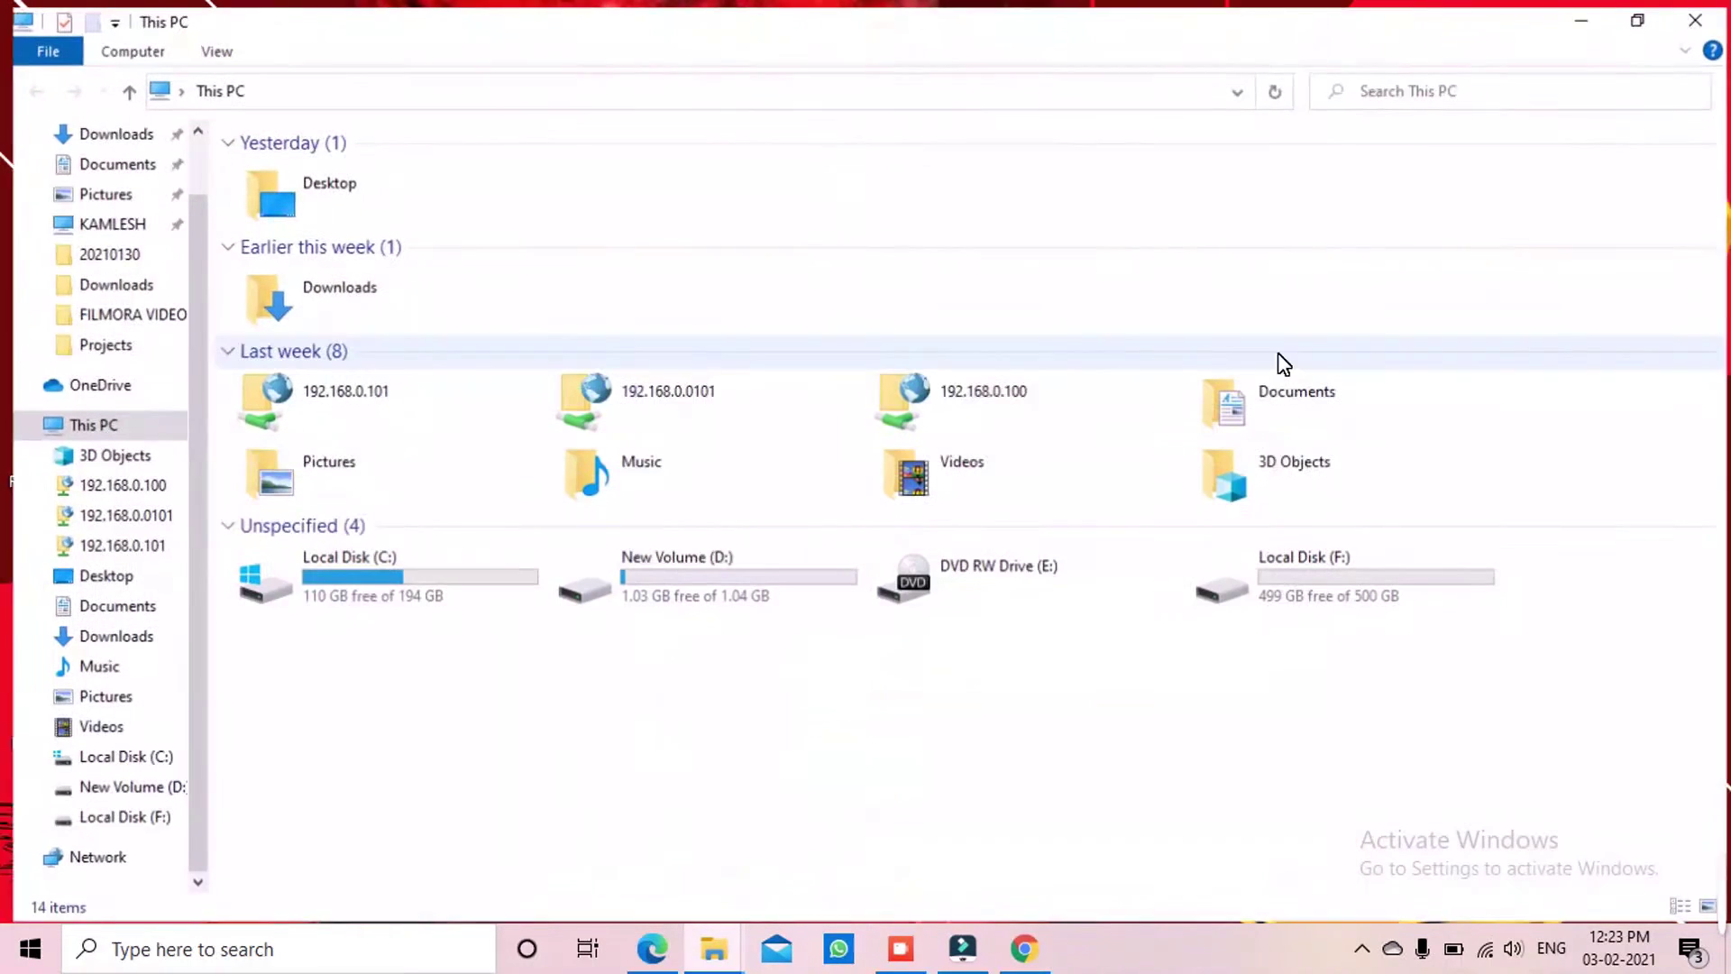
{"action": "scroll", "coordinate": [185, 225], "scroll_direction": "up", "scroll_amount": 1}
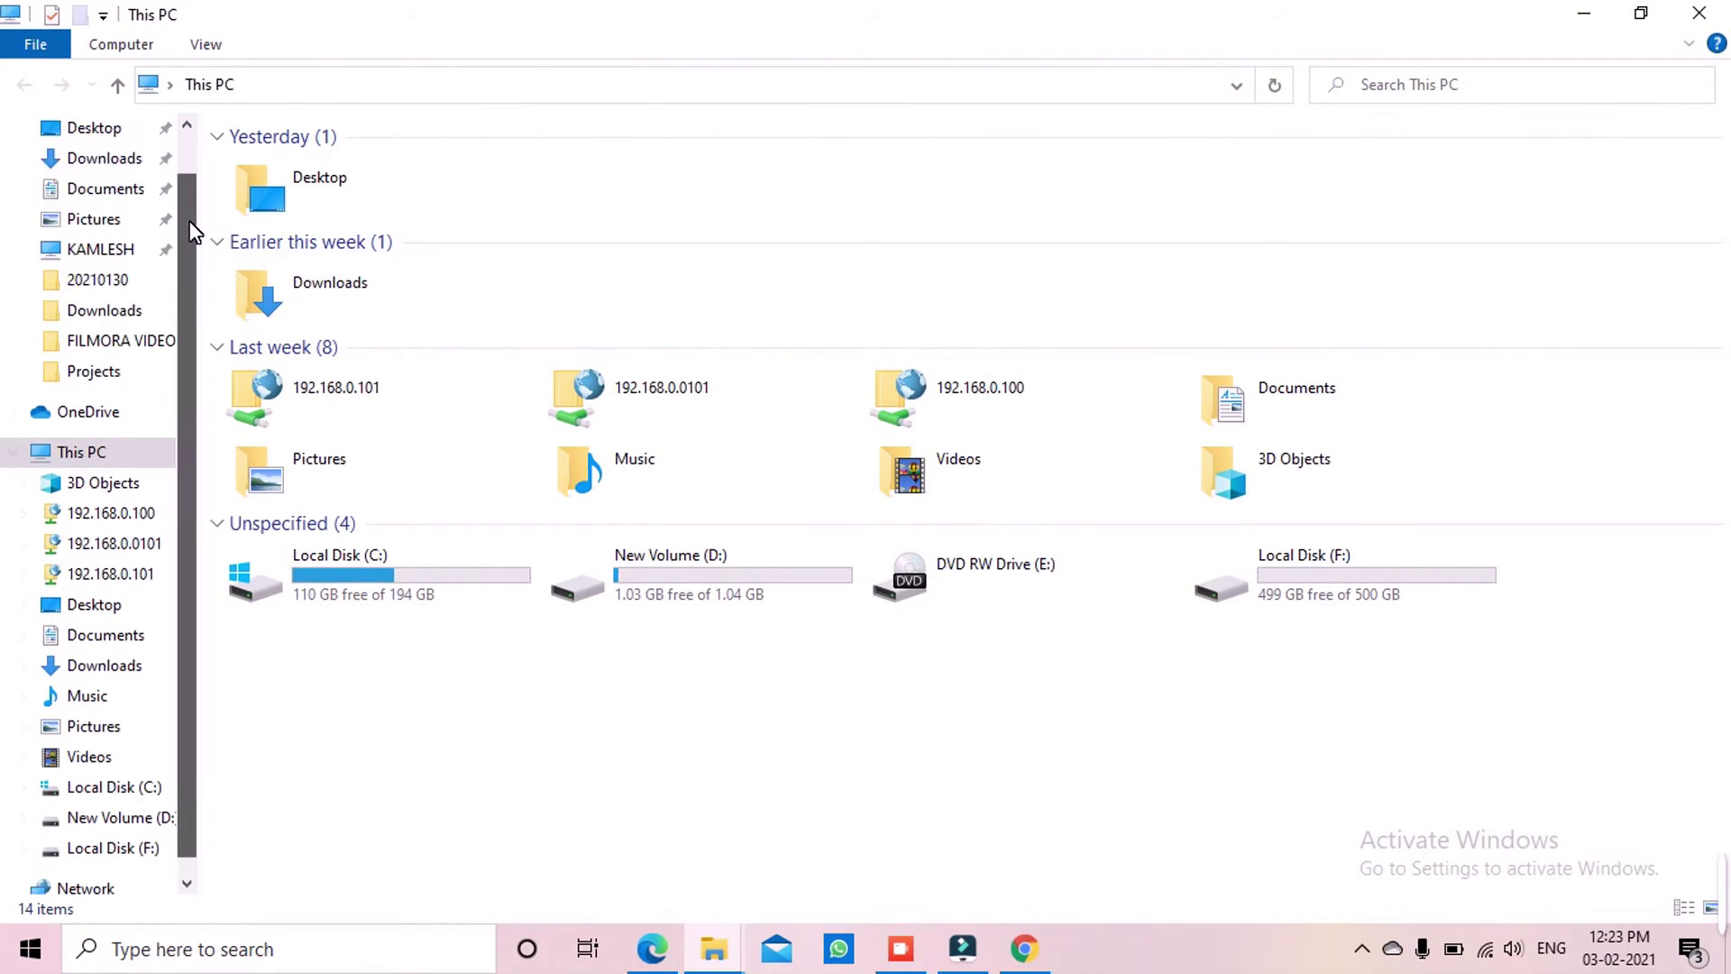
{"action": "left_click", "coordinate": [81, 168]}
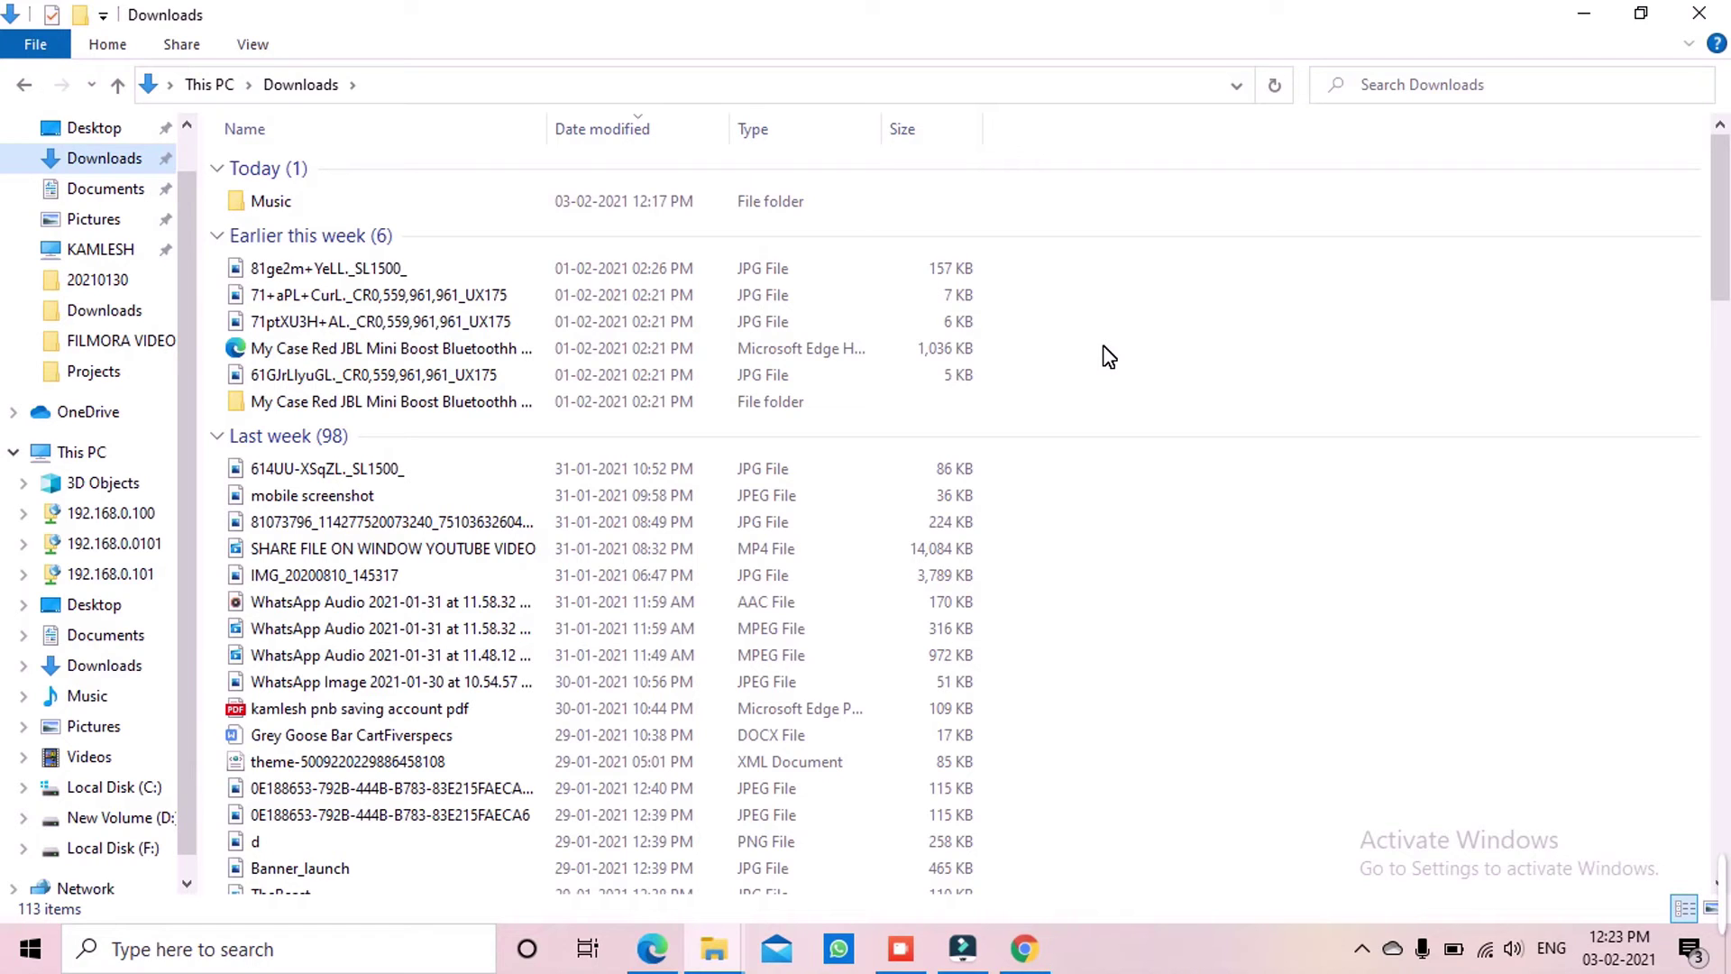
Display the files in Downloads as medium icons
{"action": "right_click", "coordinate": [1108, 356]}
{"action": "left_click", "coordinate": [1159, 329]}
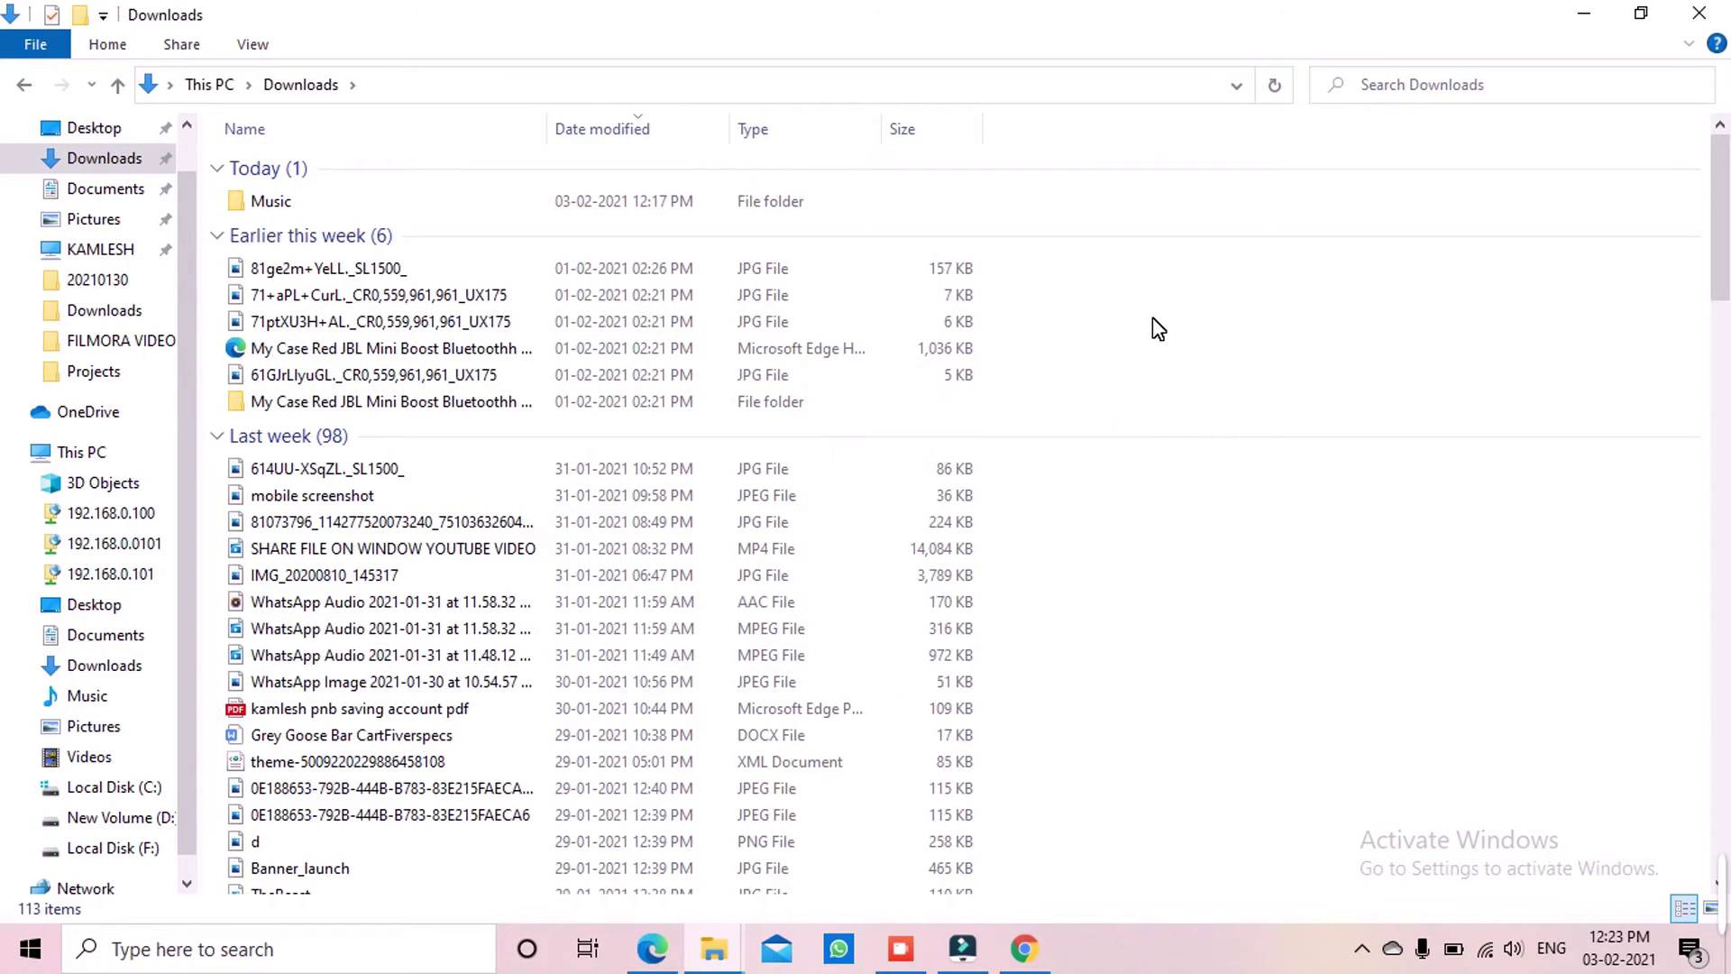
{"action": "right_click", "coordinate": [1153, 319]}
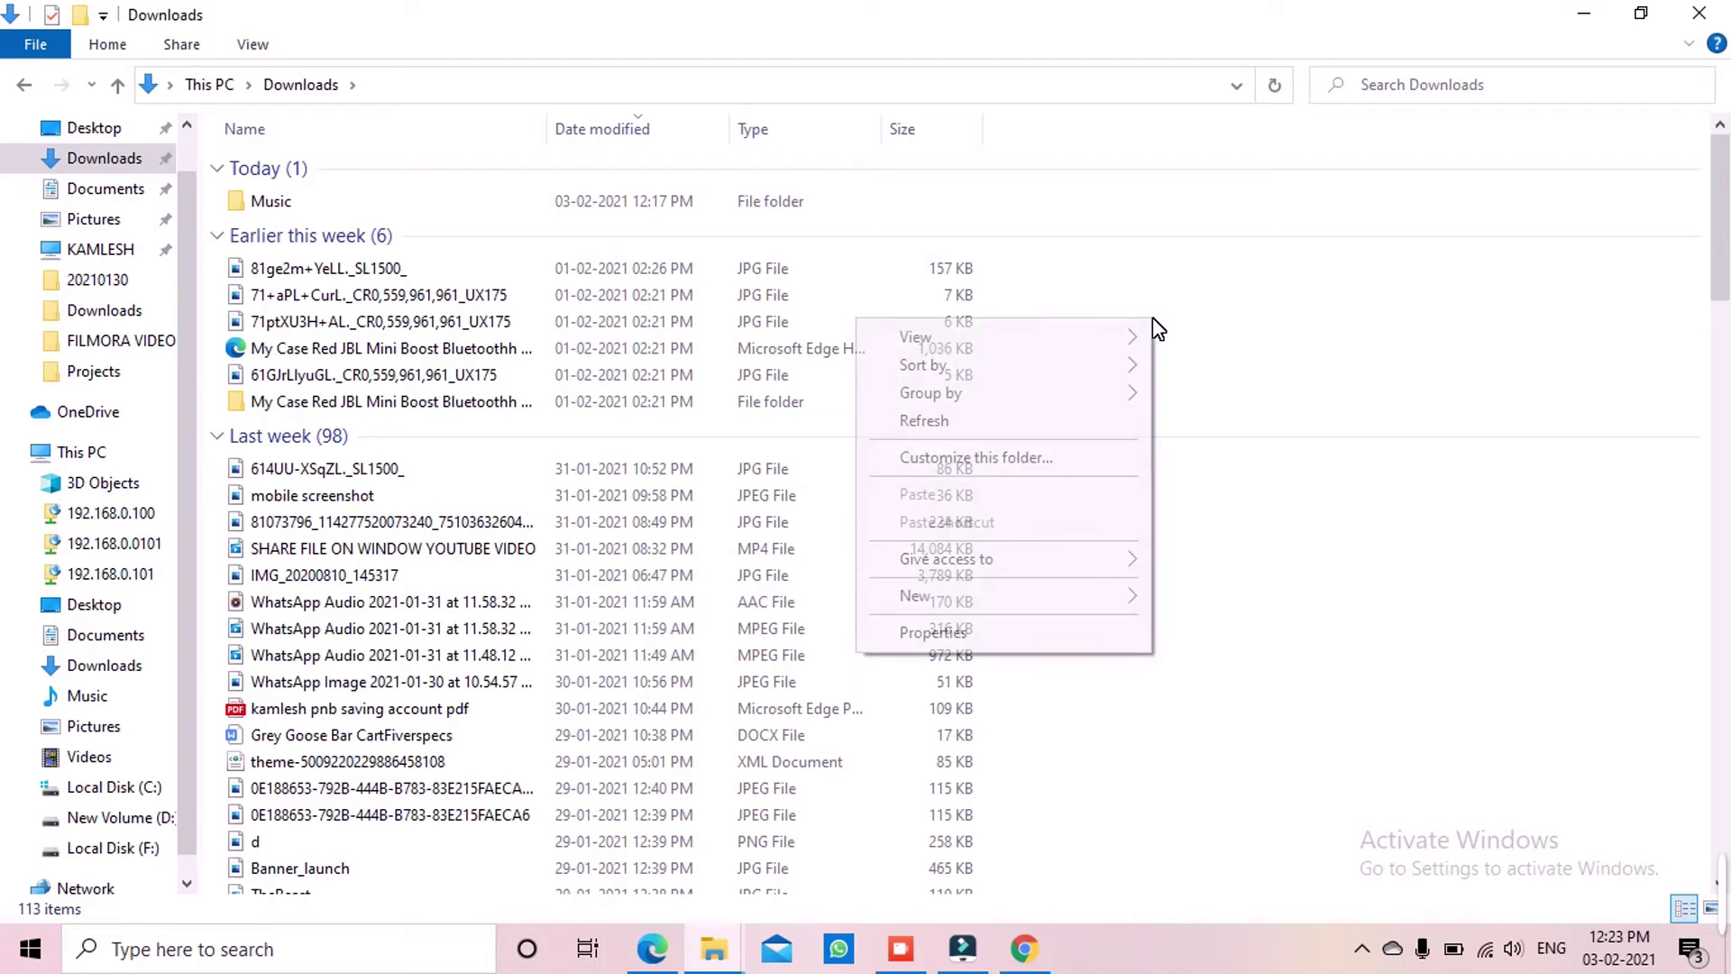
{"action": "mouse_move", "coordinate": [1115, 333]}
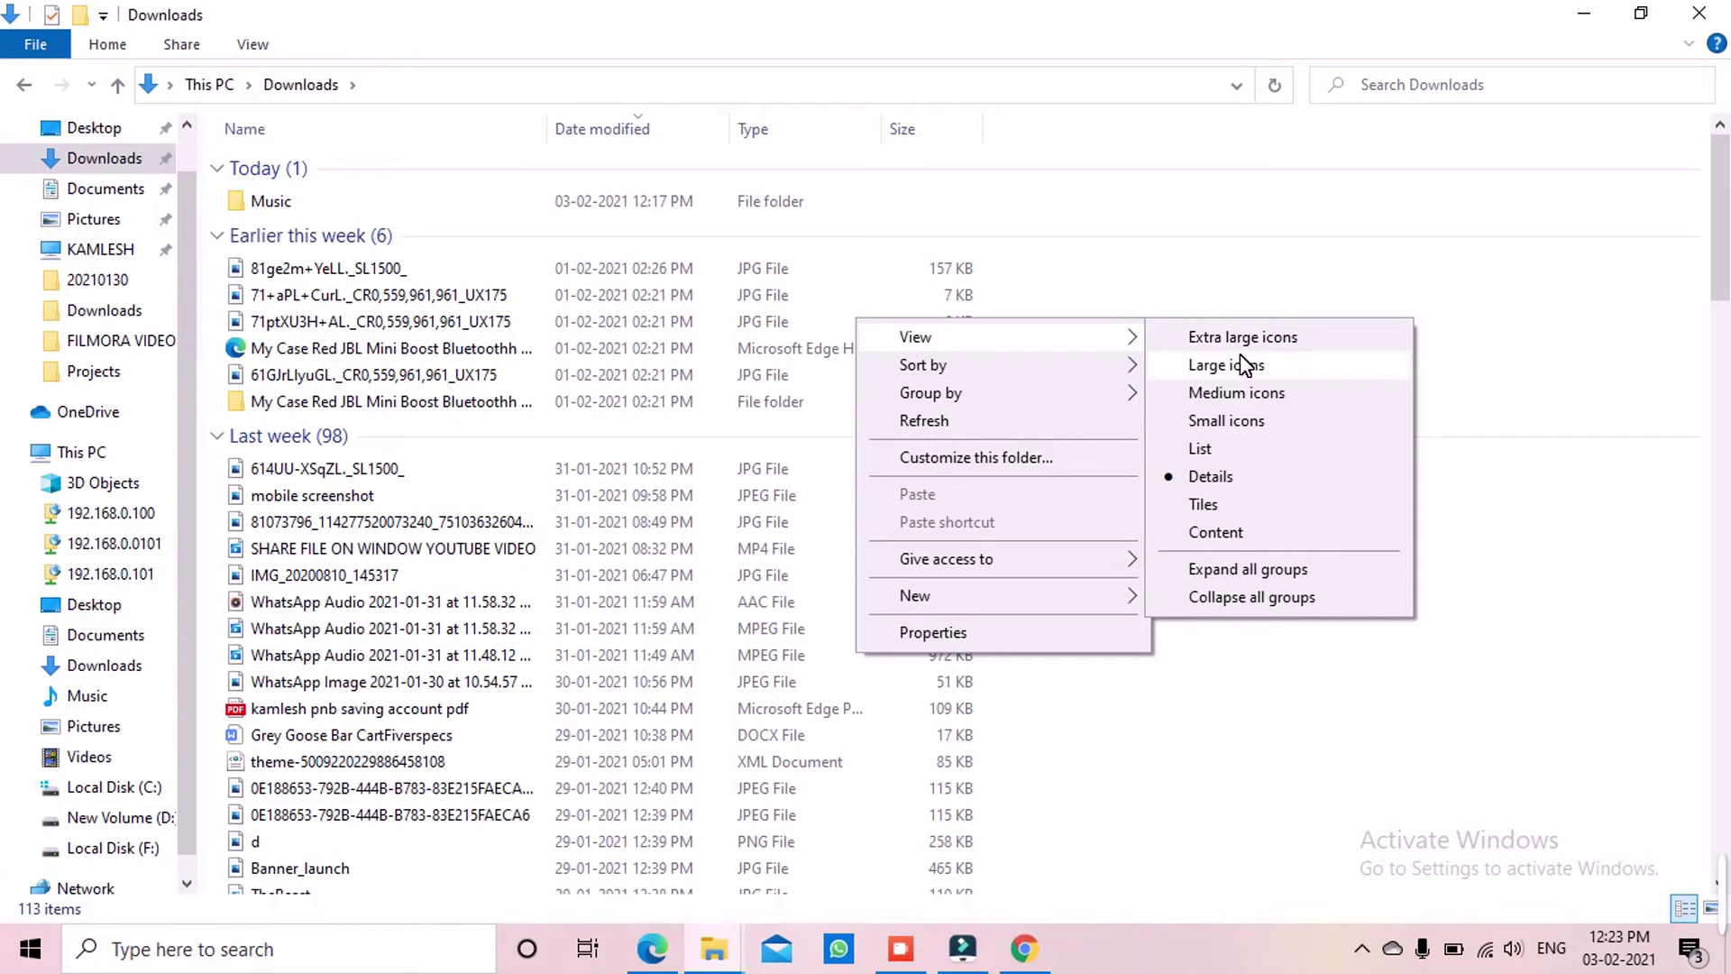
{"action": "left_click", "coordinate": [1262, 397]}
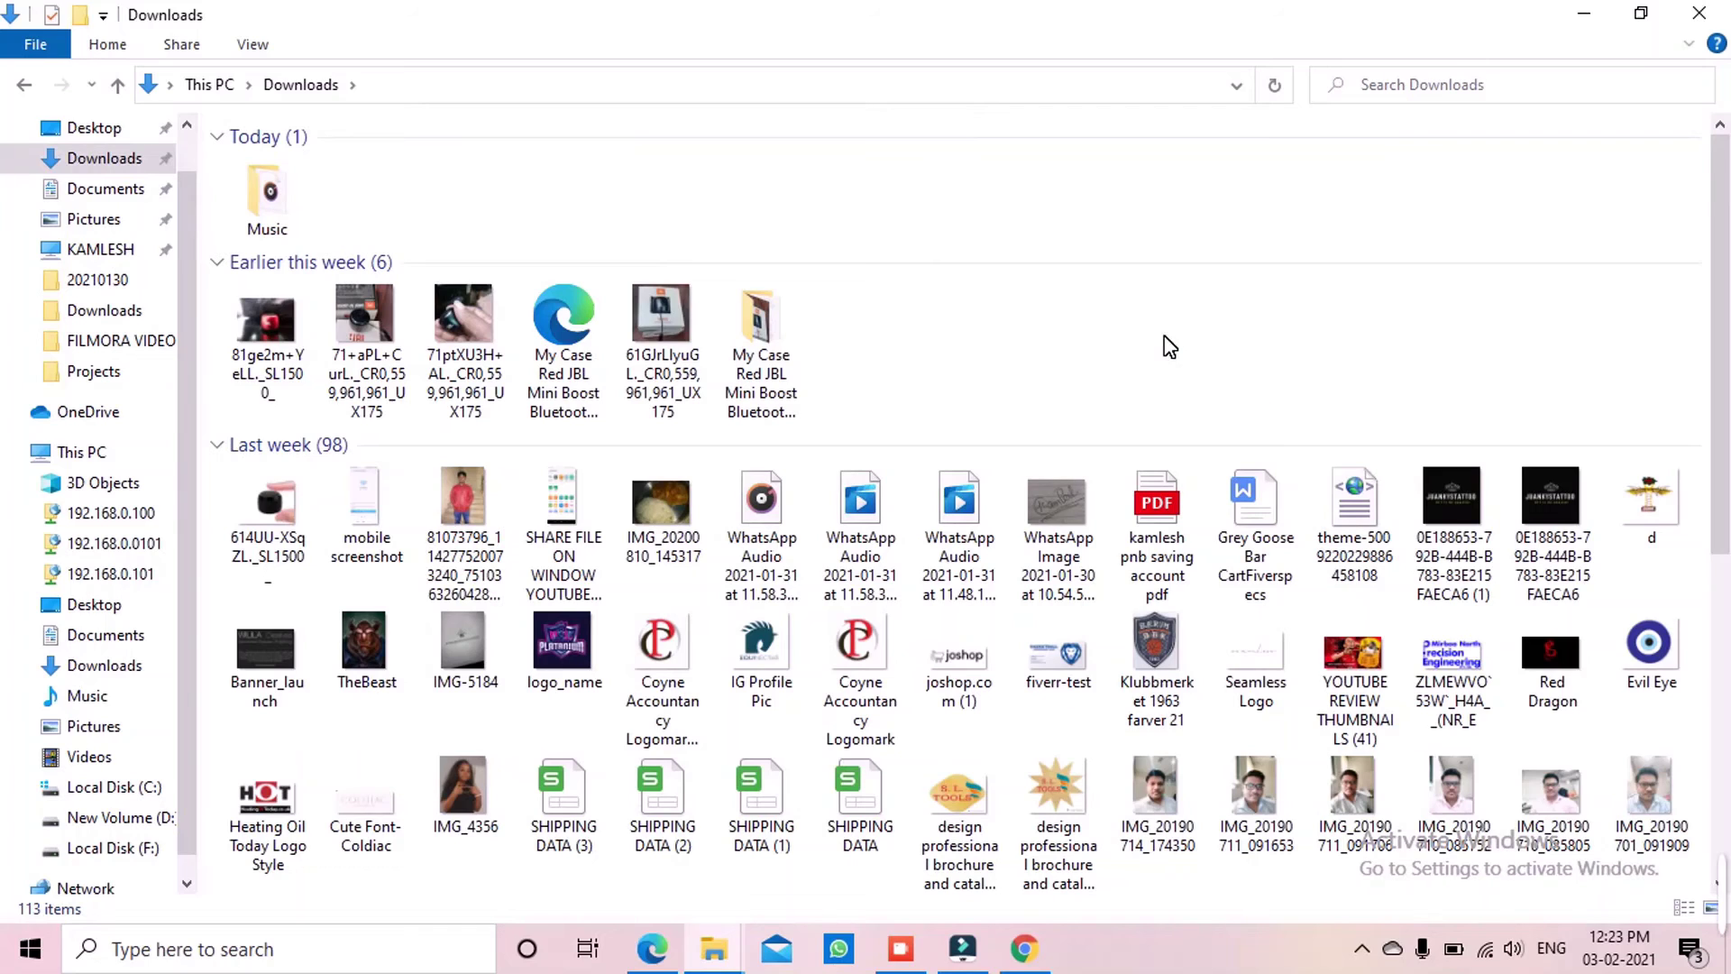
Switch the Downloads view from medium to large icons
{"action": "scroll", "coordinate": [1141, 388], "scroll_direction": "down", "scroll_amount": 5}
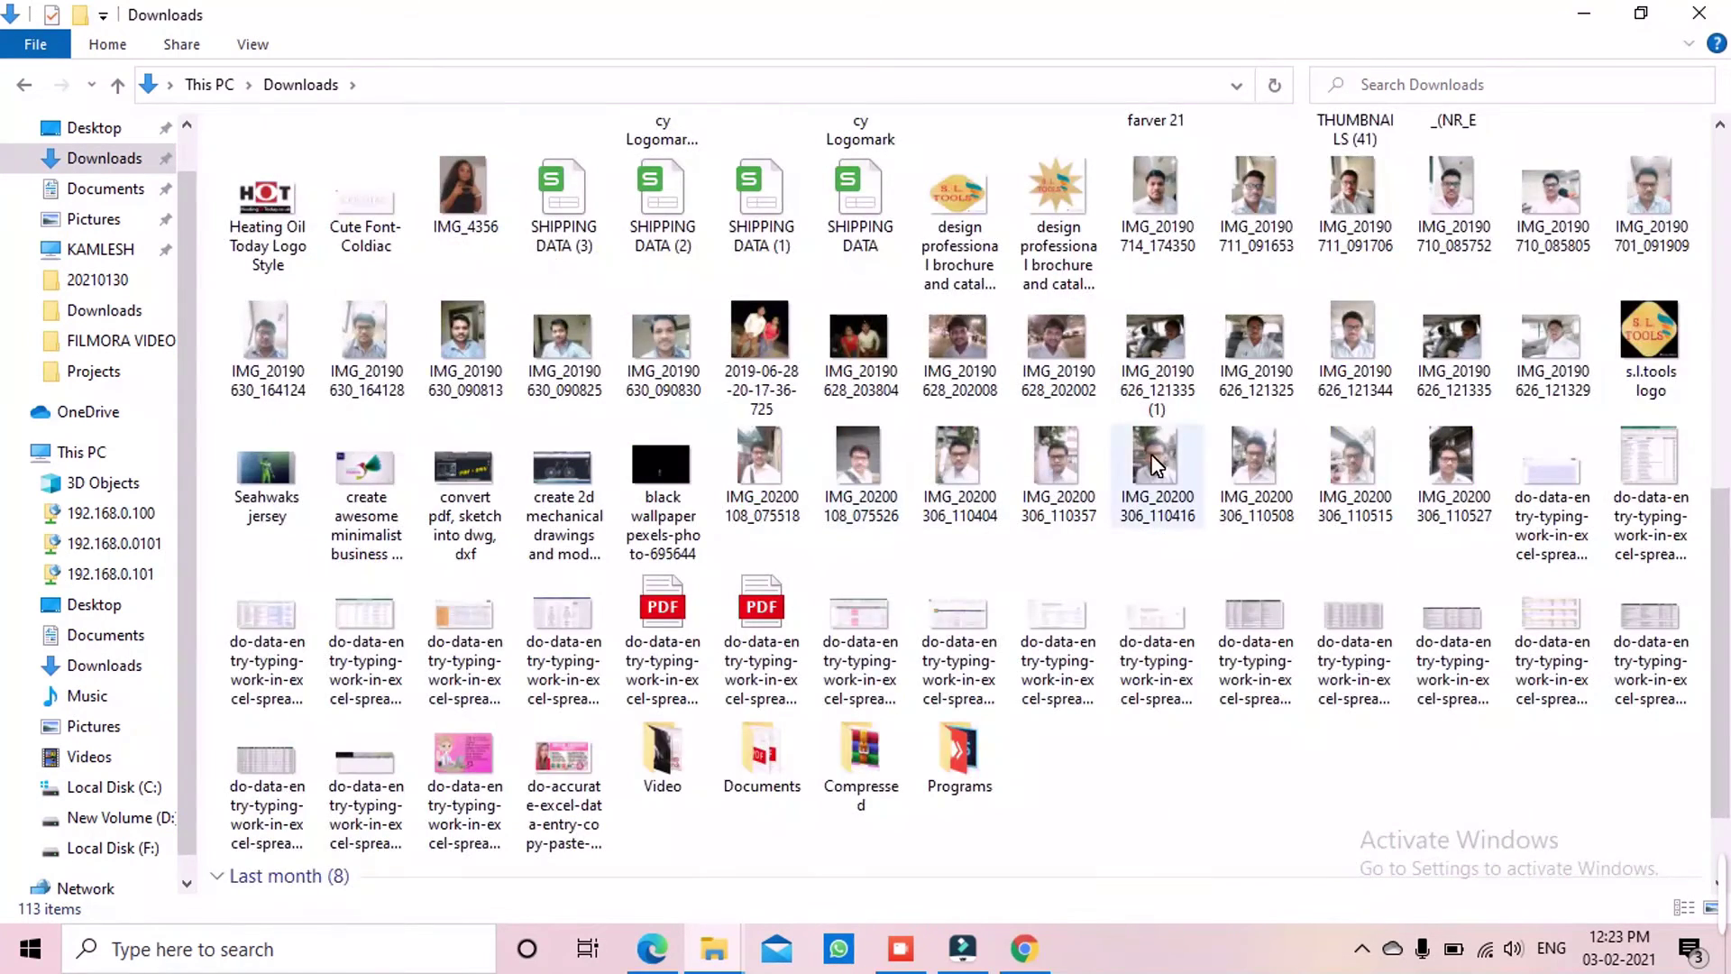
{"action": "scroll", "coordinate": [1136, 689], "scroll_direction": "up", "scroll_amount": 5}
{"action": "right_click", "coordinate": [1080, 282]}
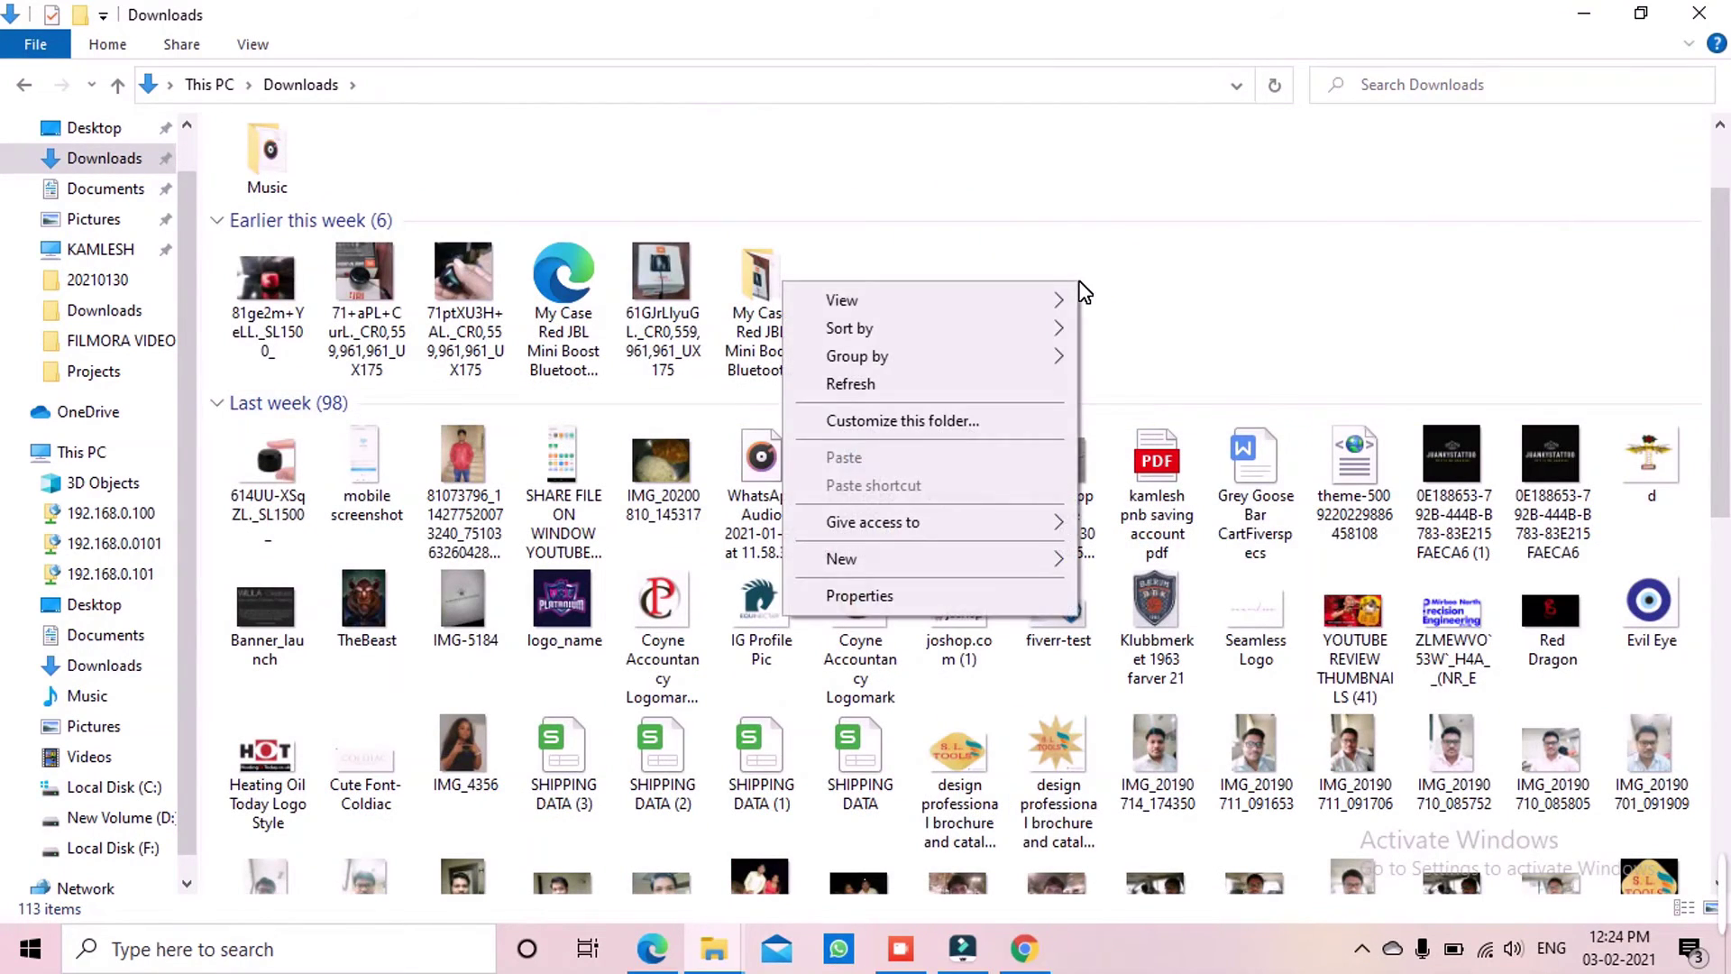
{"action": "mouse_move", "coordinate": [1054, 311]}
{"action": "left_click", "coordinate": [1135, 327]}
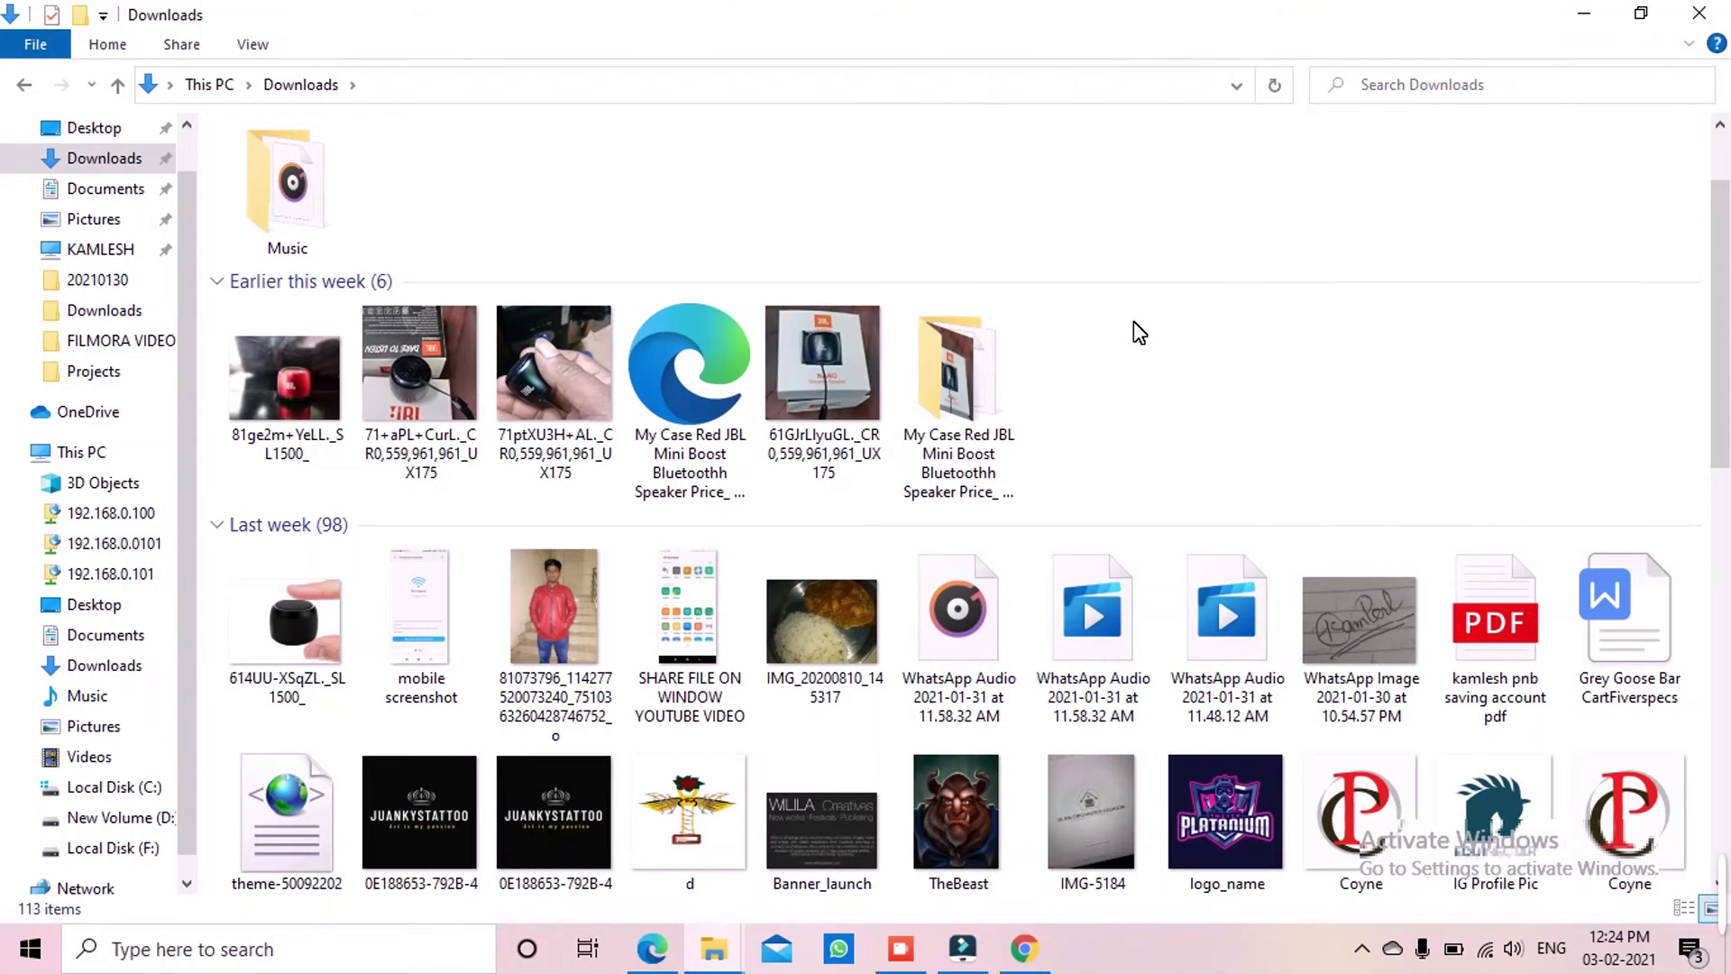
Set the image "do-accurate-excel-data-entry-copy-paste-data-collection-typing-work" as the desktop background and minimize the window to view the desktop
{"action": "scroll", "coordinate": [1136, 329], "scroll_direction": "down", "scroll_amount": 6}
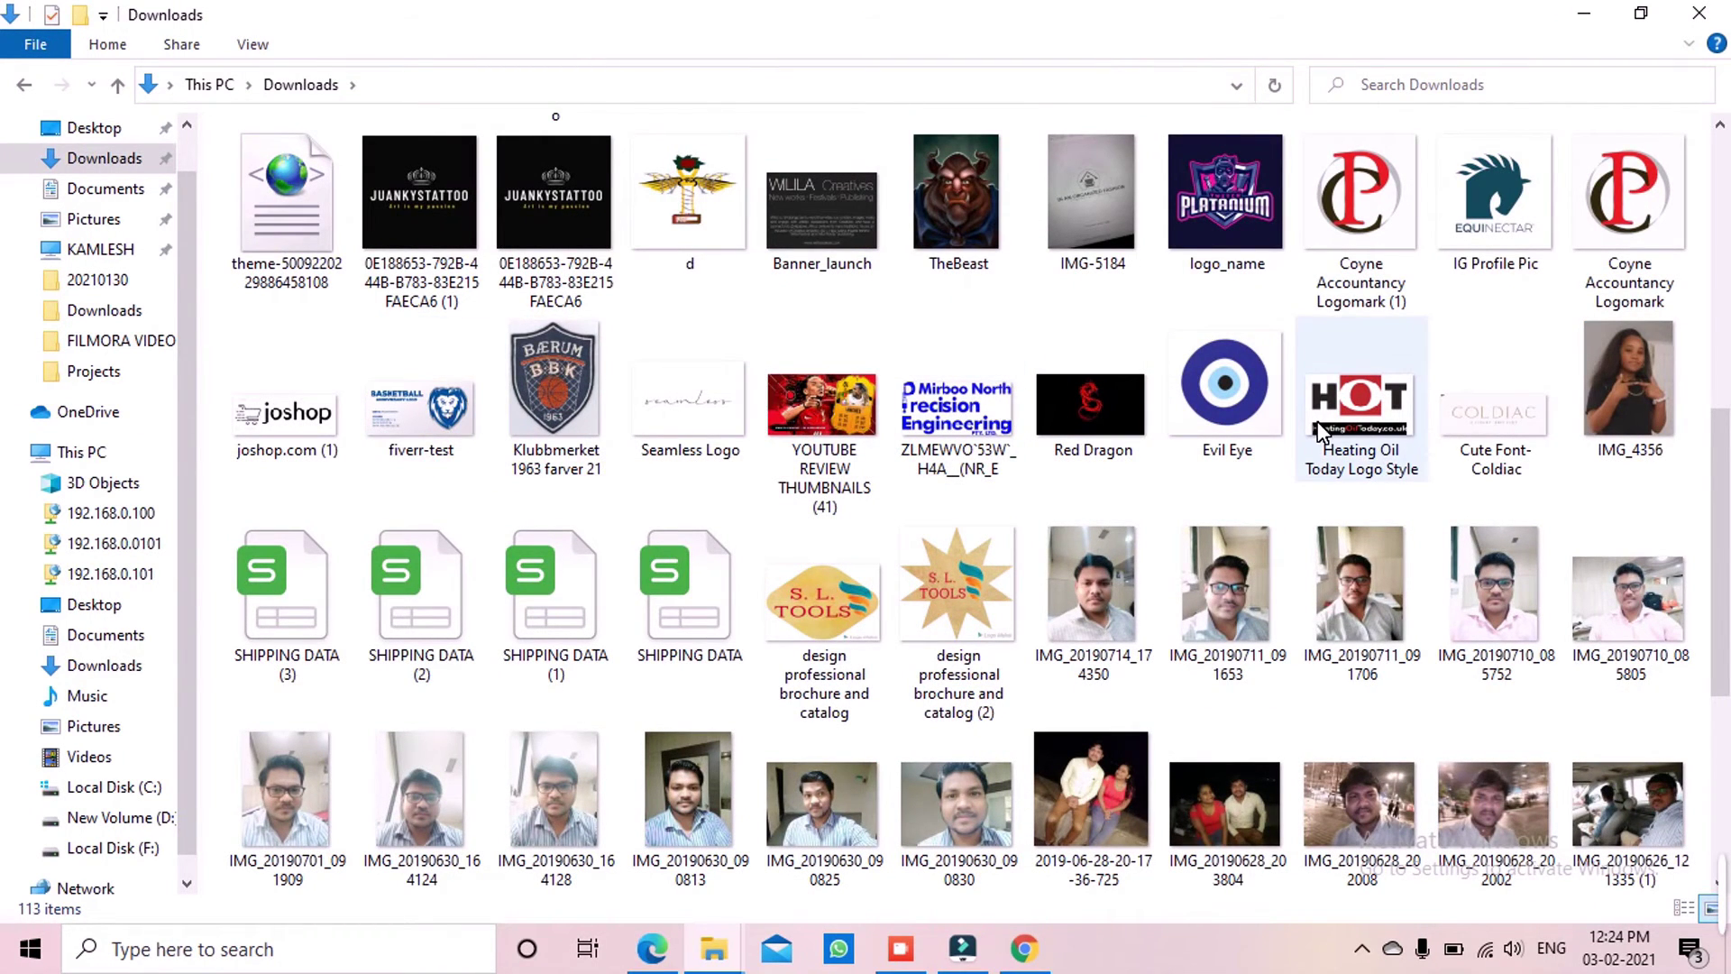
{"action": "scroll", "coordinate": [1318, 420], "scroll_direction": "up", "scroll_amount": 6}
{"action": "scroll", "coordinate": [1323, 433], "scroll_direction": "down", "scroll_amount": 6}
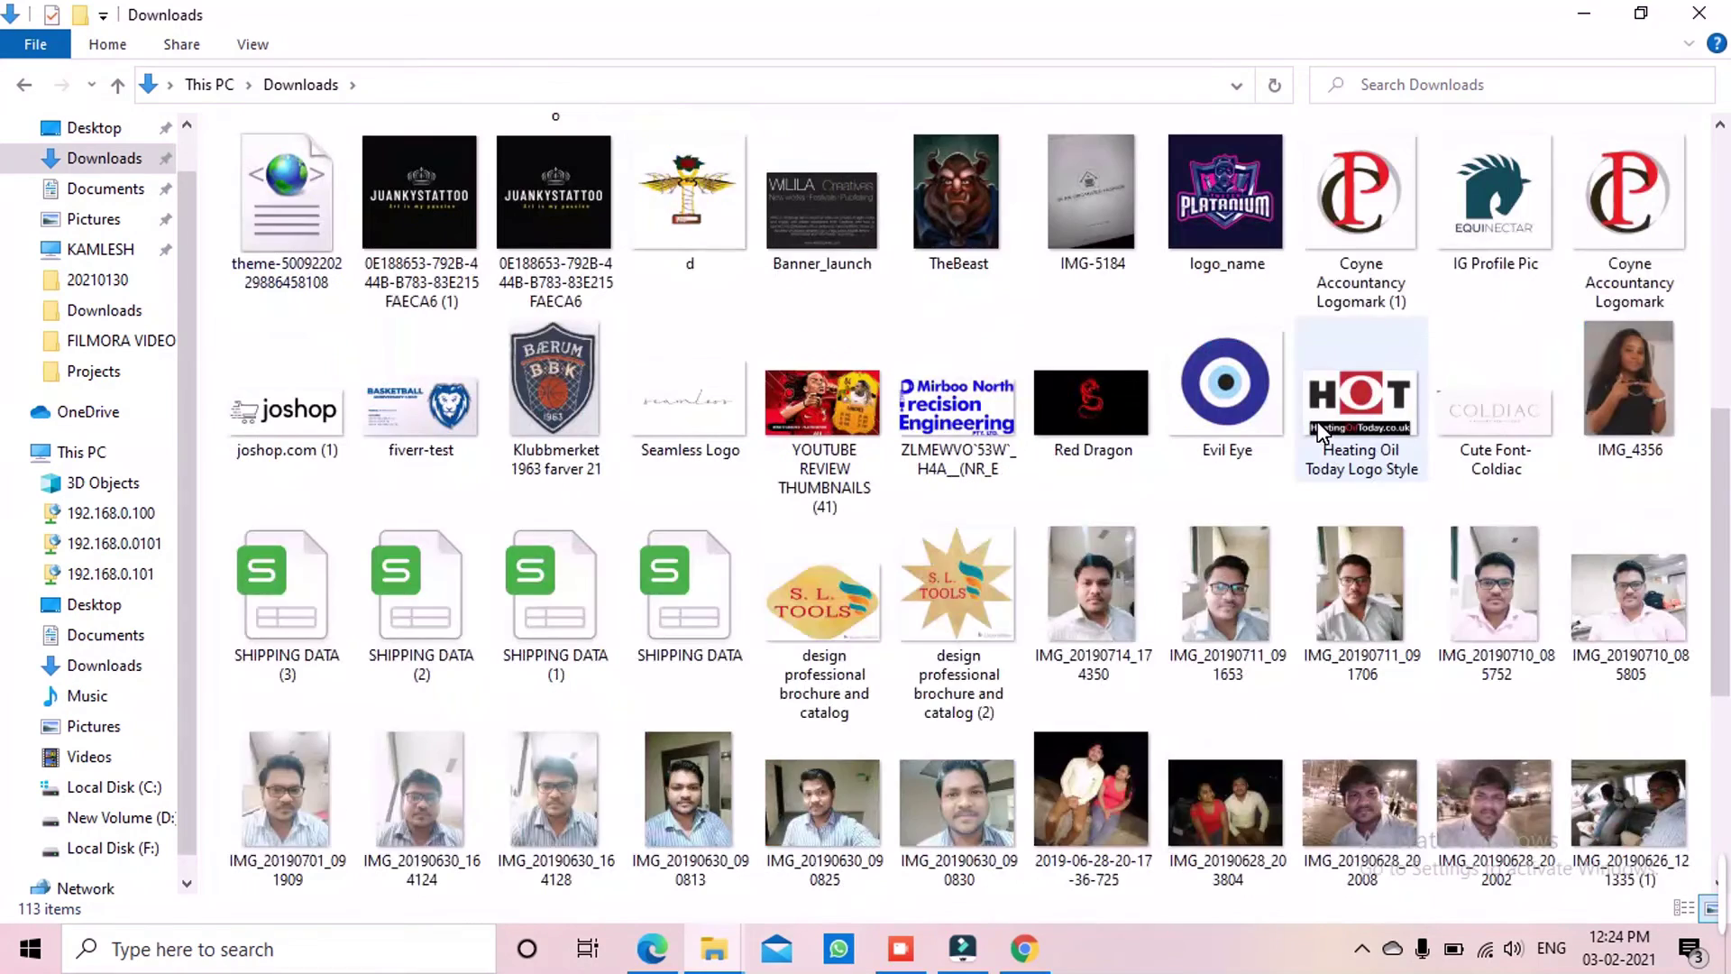
{"action": "scroll", "coordinate": [1318, 420], "scroll_direction": "down", "scroll_amount": 4}
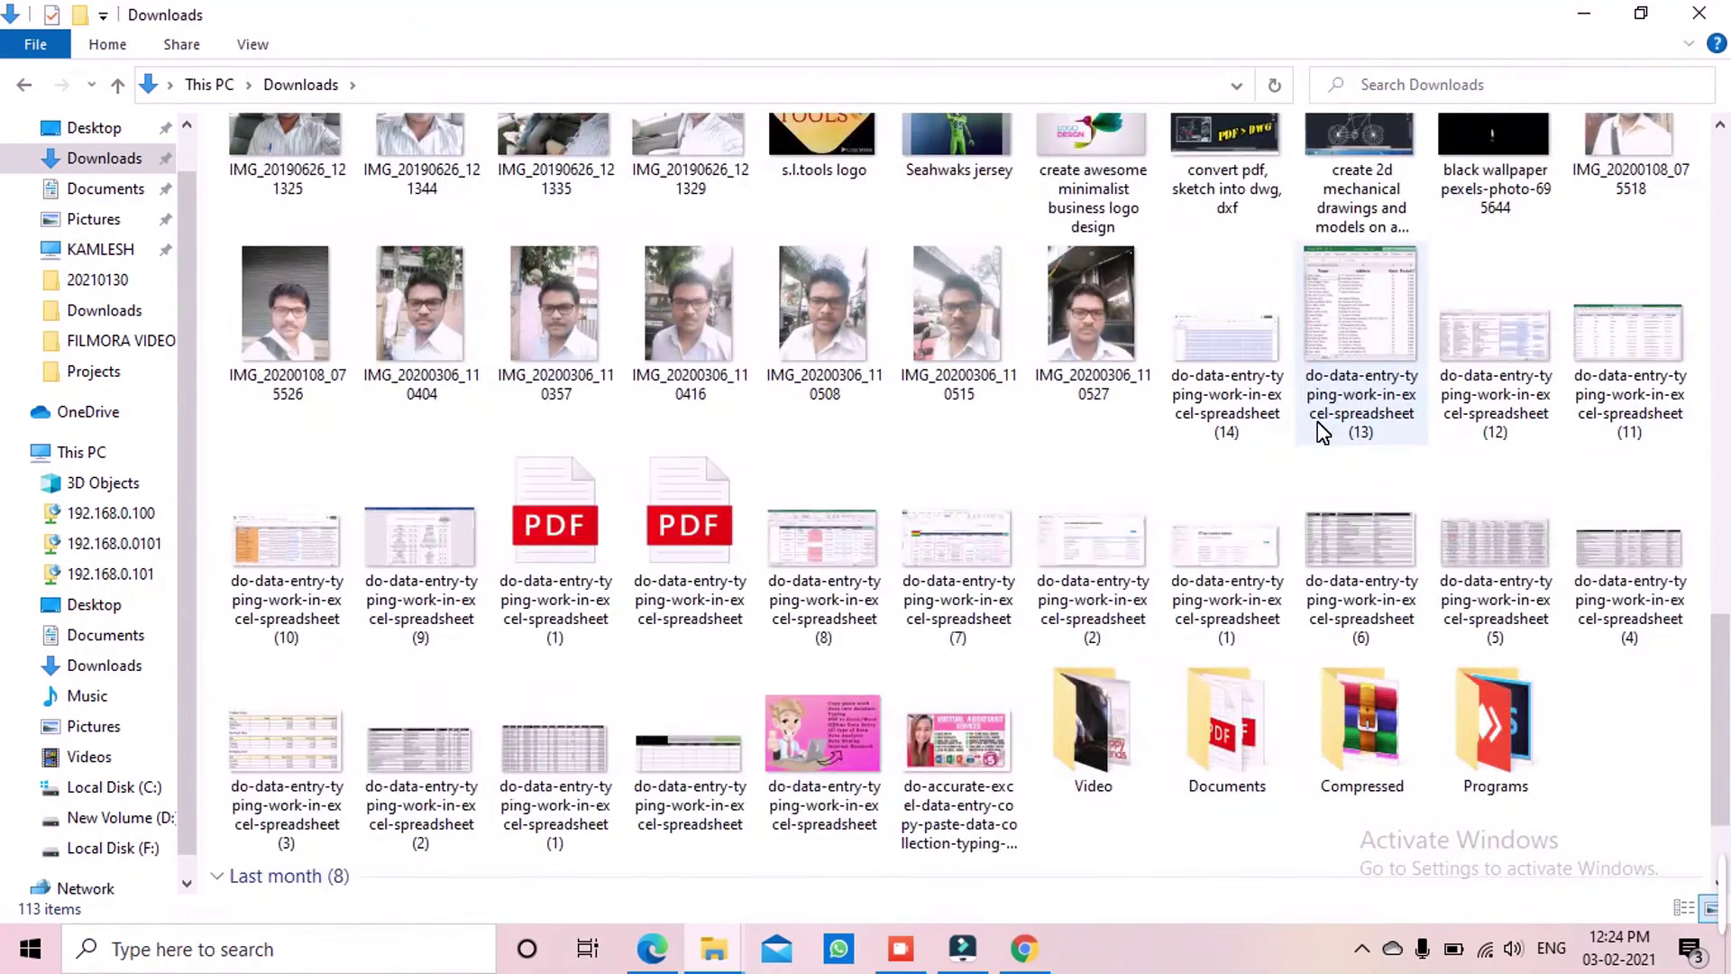
{"action": "scroll", "coordinate": [1319, 424], "scroll_direction": "down", "scroll_amount": 2}
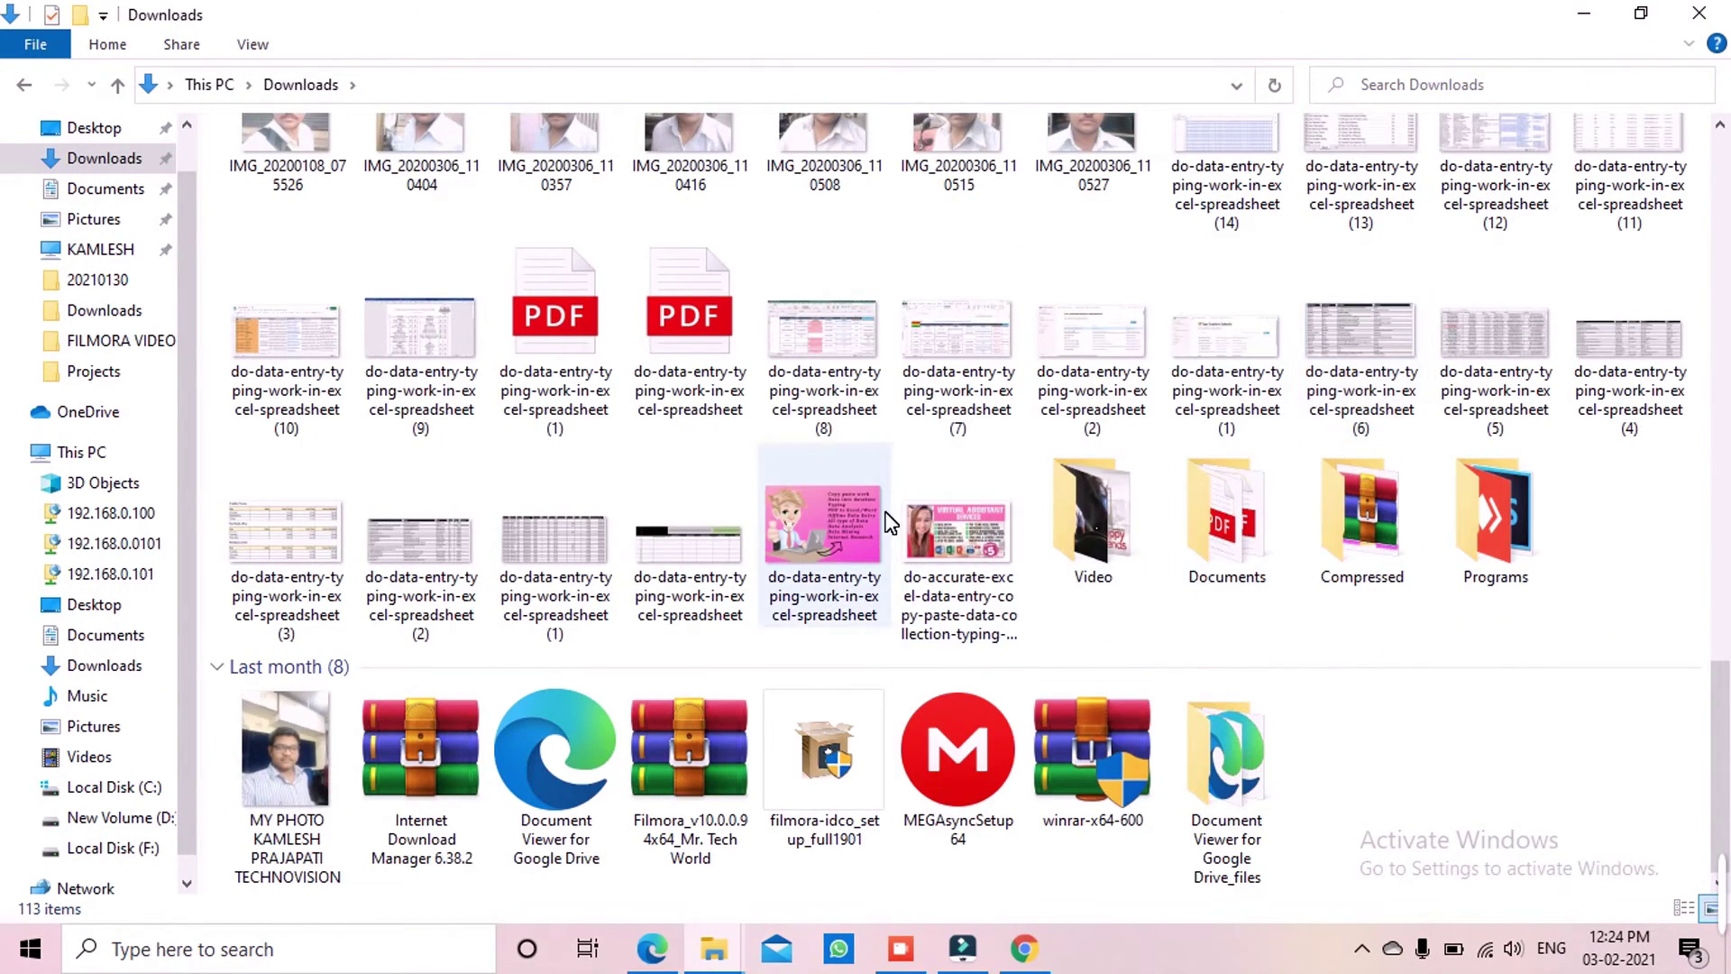
{"action": "scroll", "coordinate": [953, 545], "scroll_direction": "up", "scroll_amount": 10}
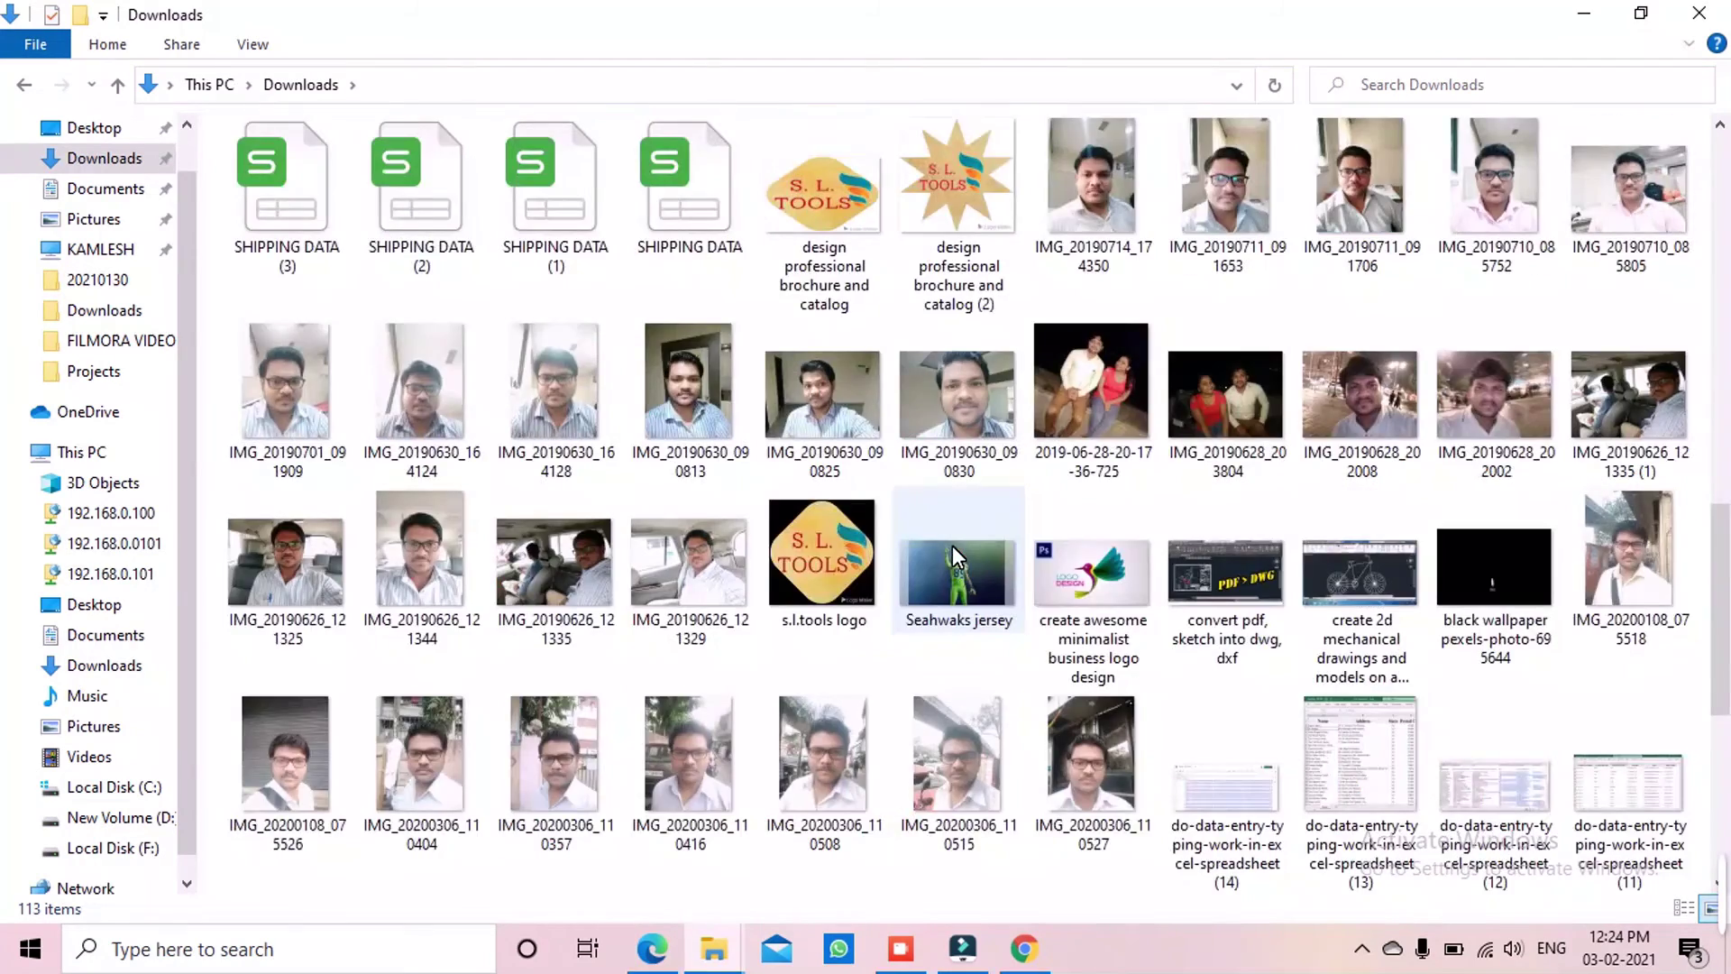
{"action": "scroll", "coordinate": [954, 545], "scroll_direction": "down", "scroll_amount": 10}
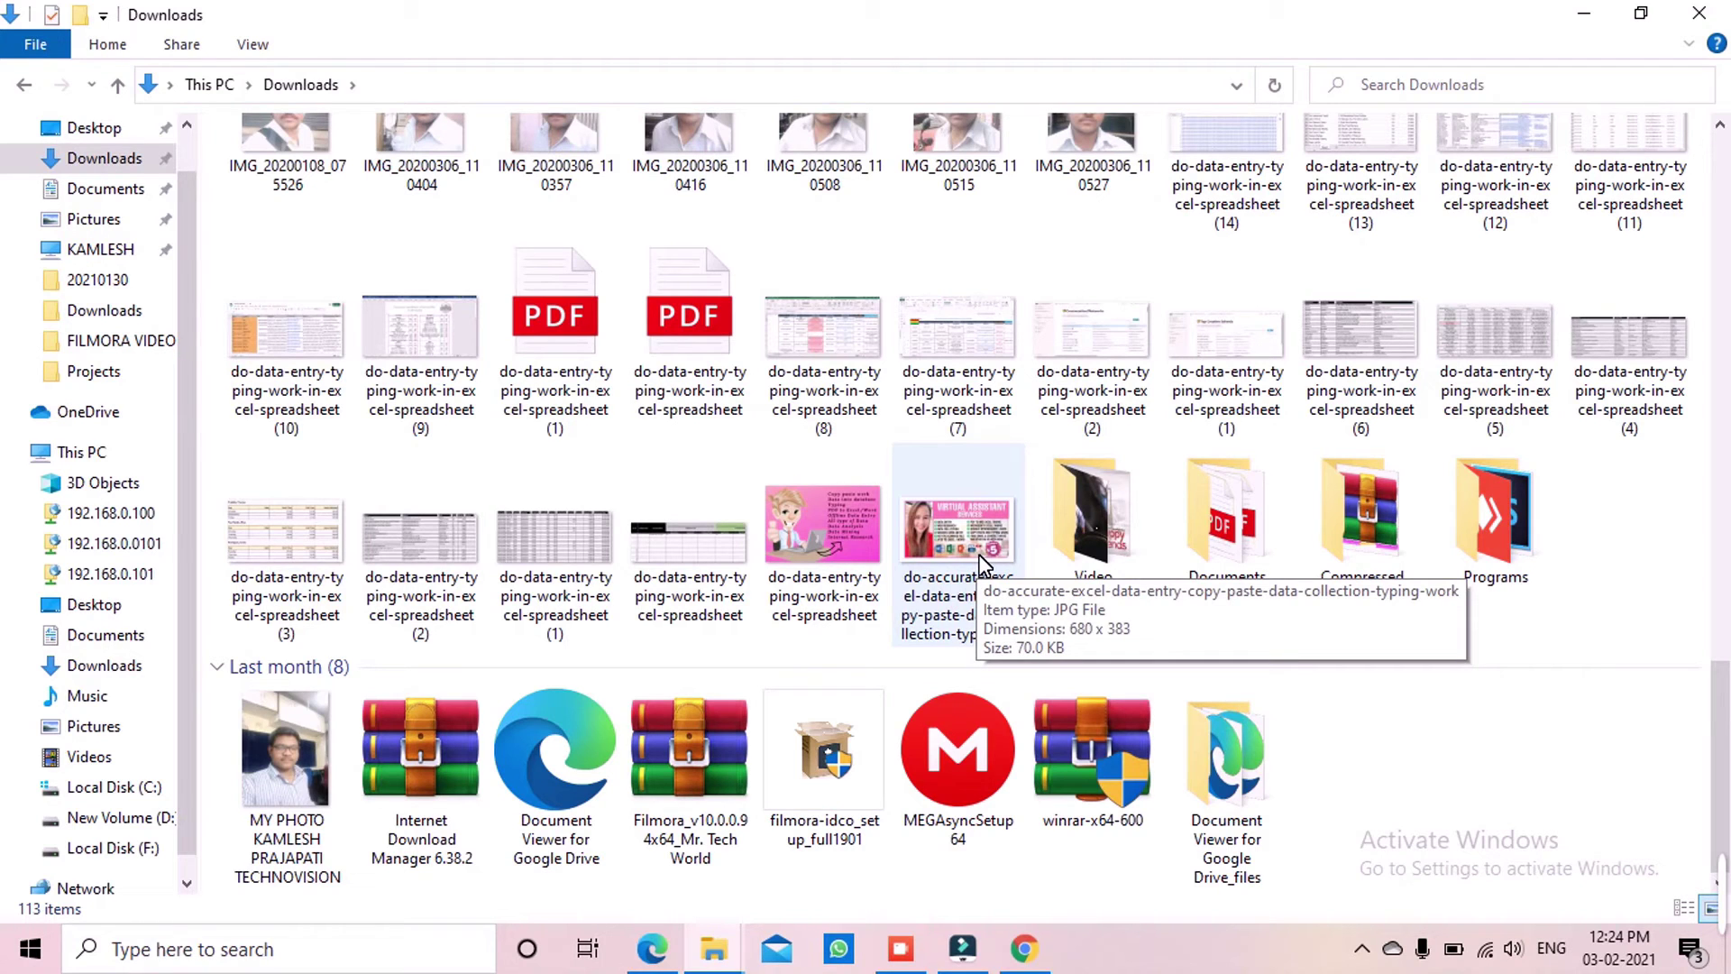
{"action": "right_click", "coordinate": [986, 552]}
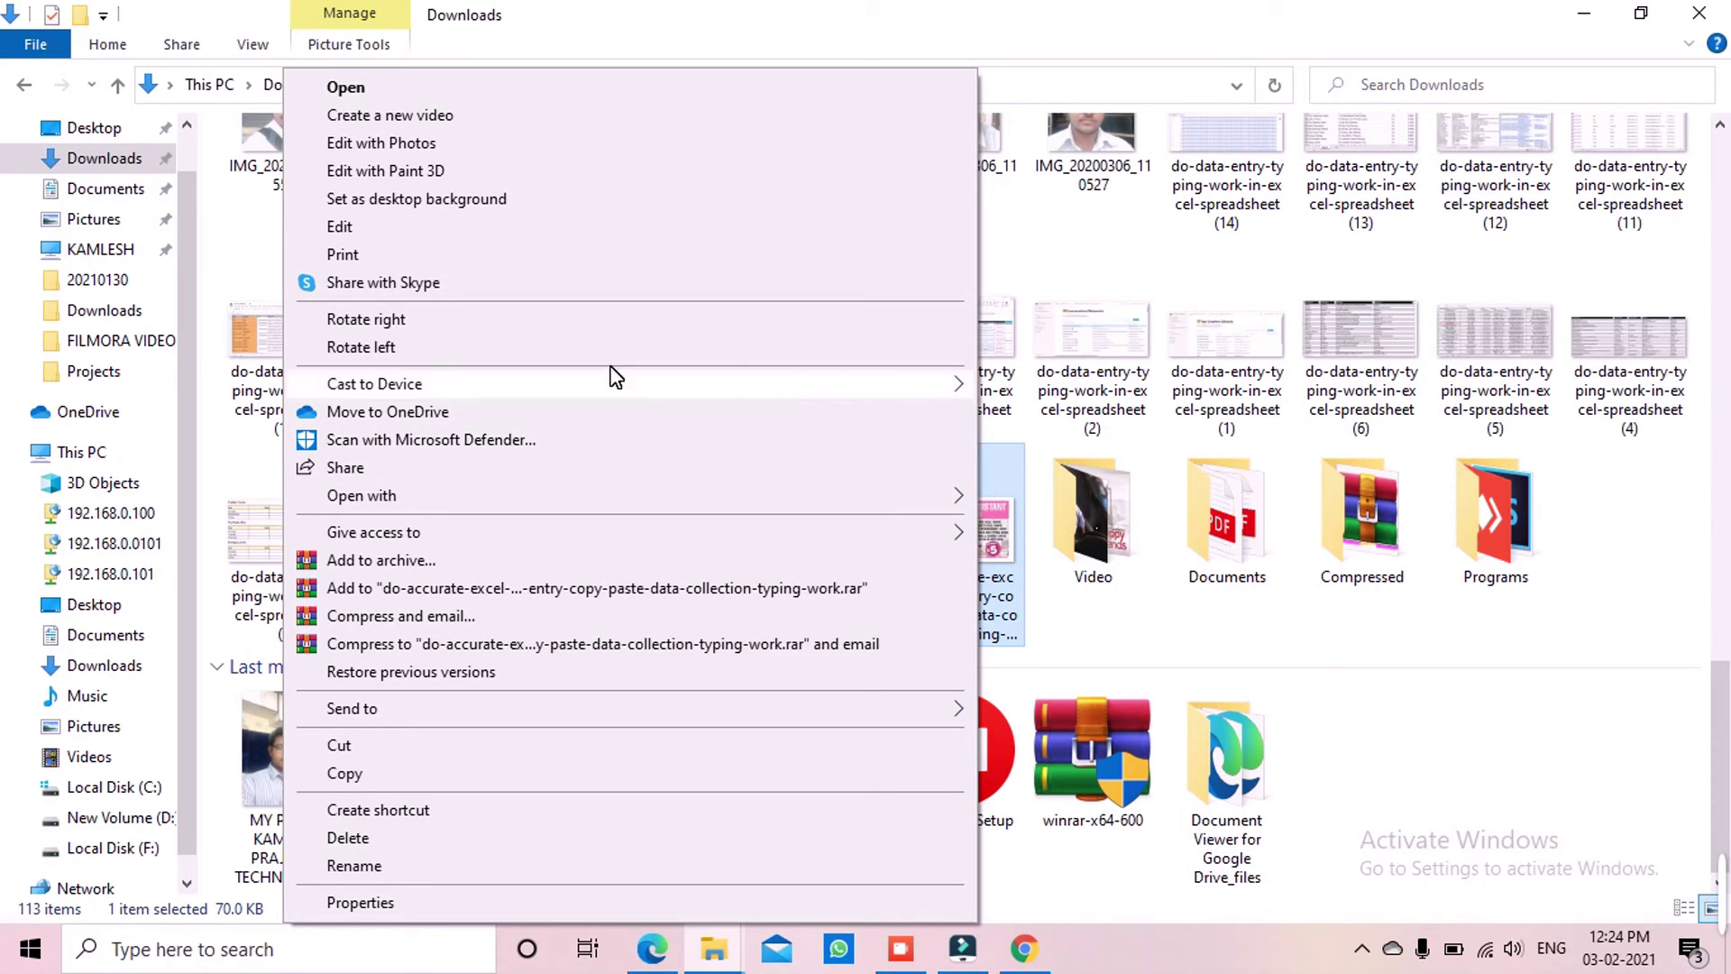
{"action": "left_click", "coordinate": [588, 209]}
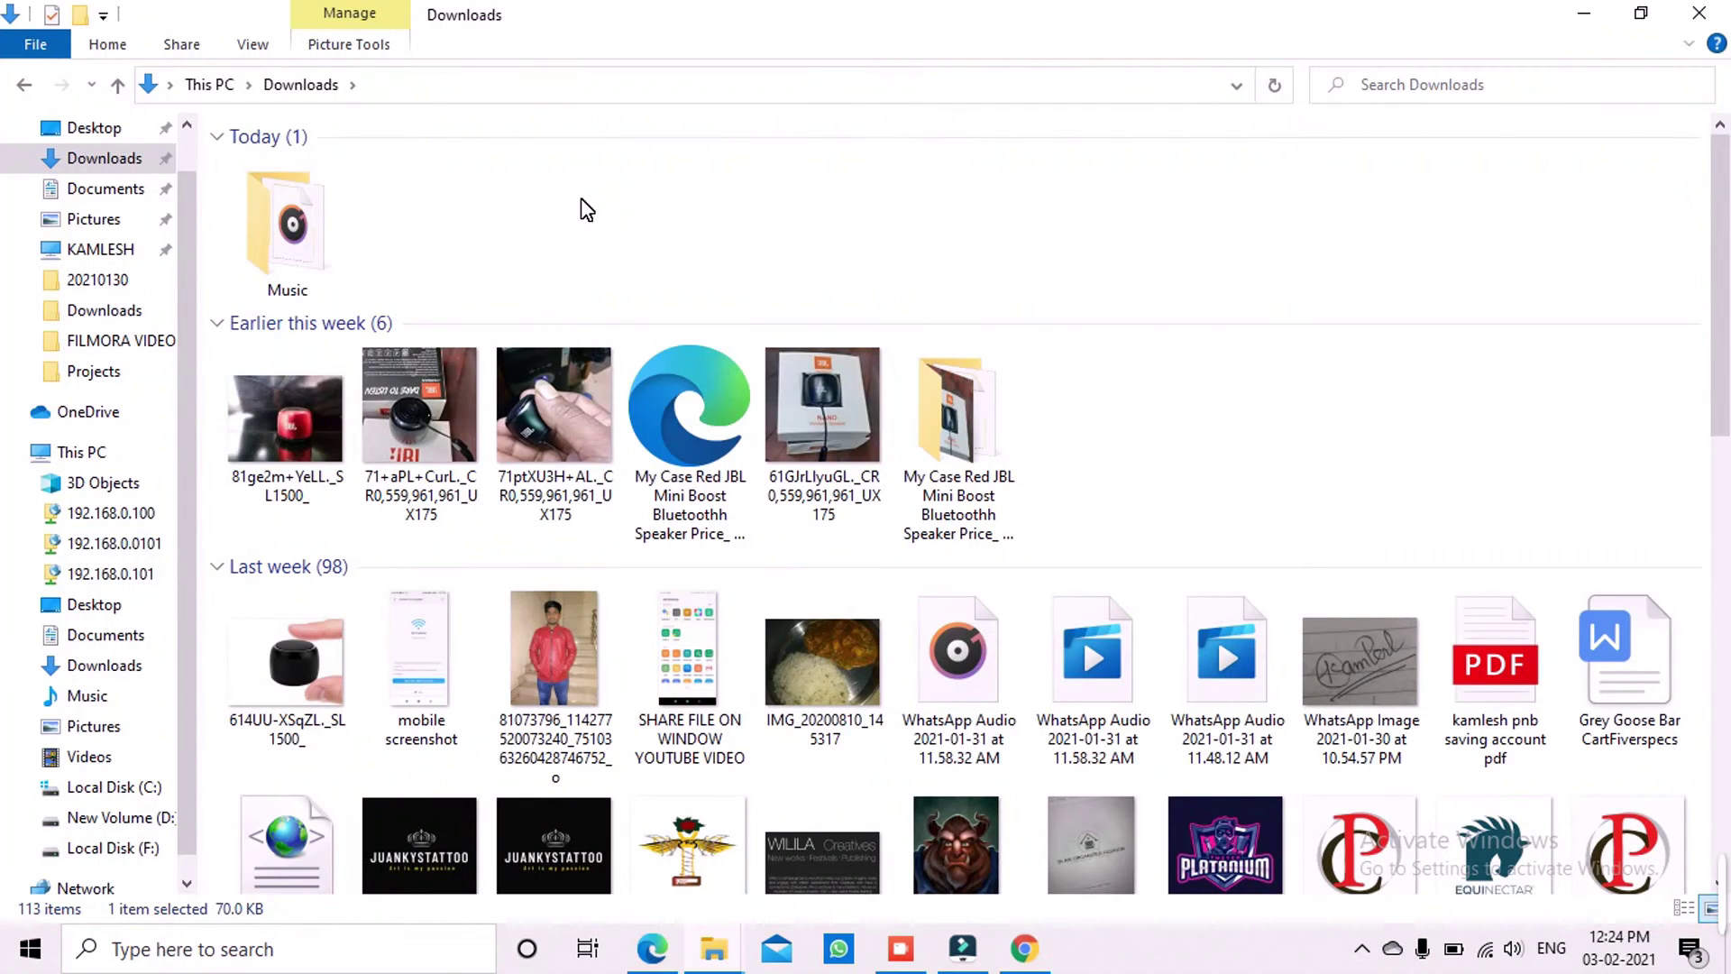
{"action": "left_click", "coordinate": [1572, 22]}
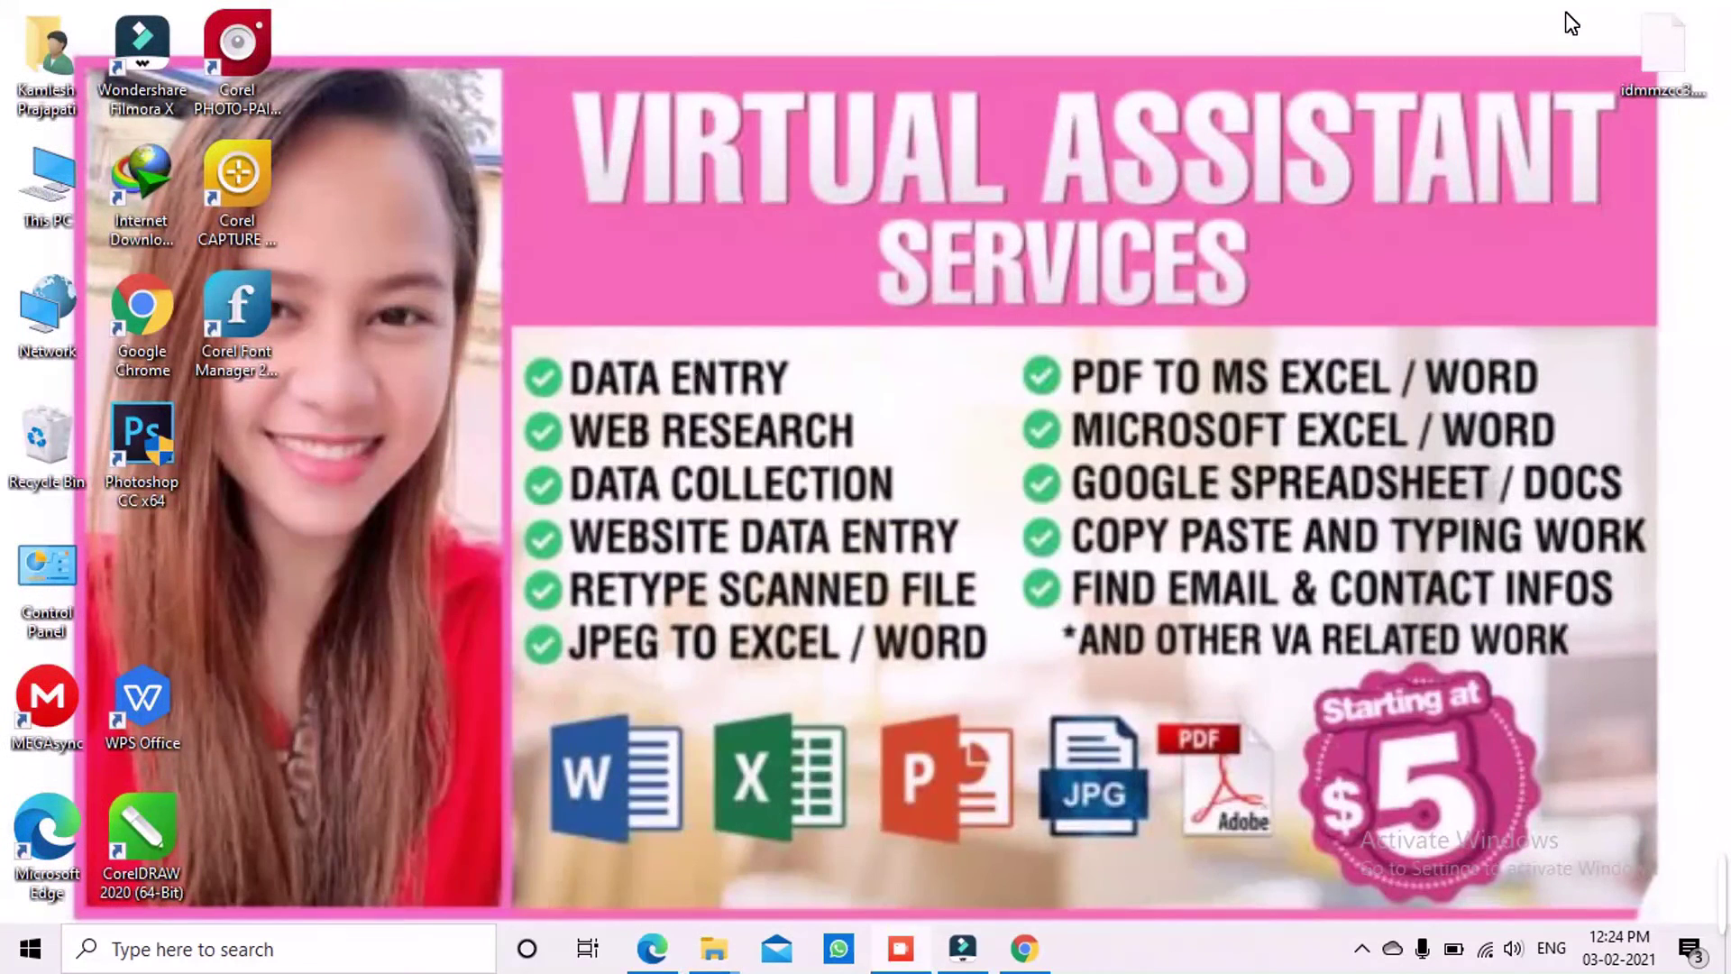